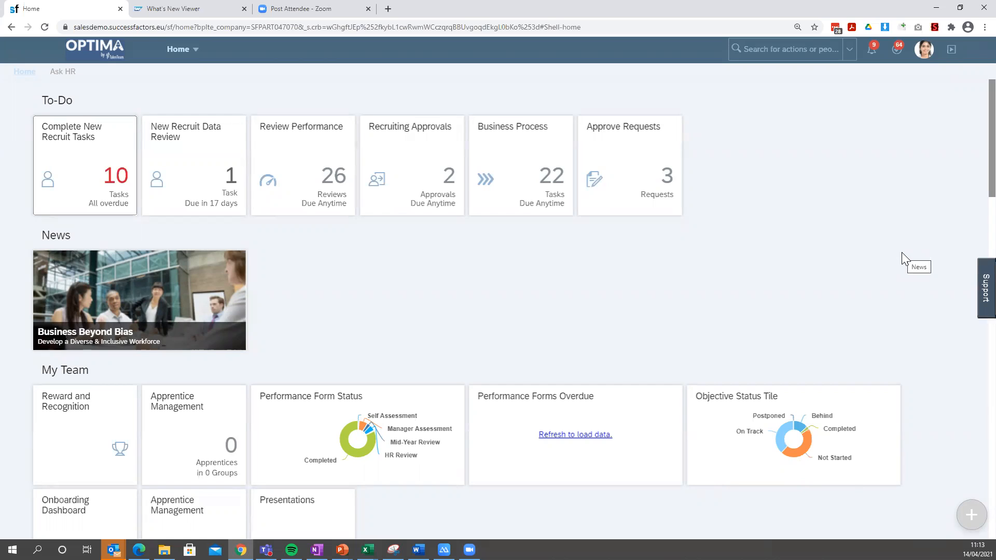
Start a new activity named "Complete webinar on CPM" with Medium status.
click(967, 519)
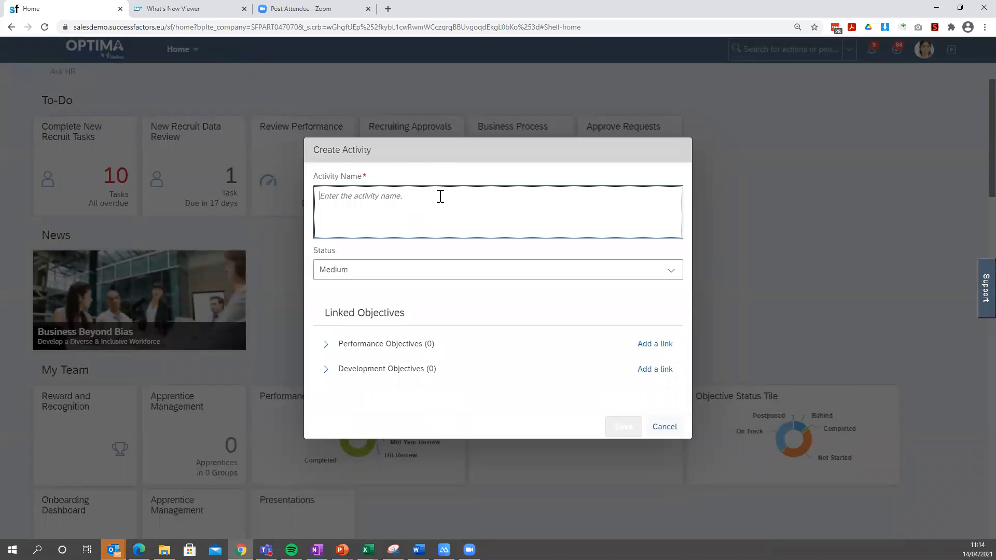
text(Rel)
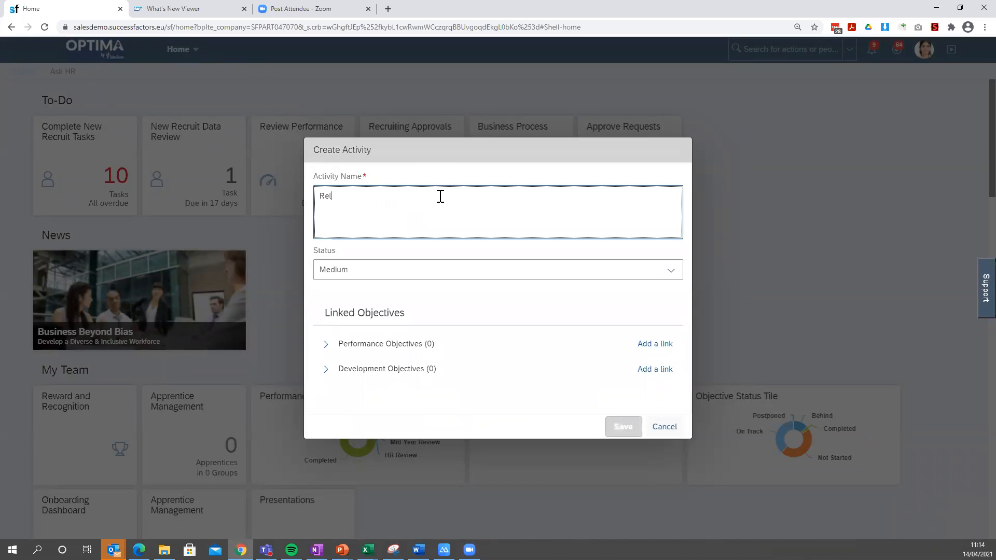
key(BackSpace)
key(BackSpace)
text(Complete webinar)
key(BackSpace)
key(BackSpace)
text(ar on CPM)
click(666, 275)
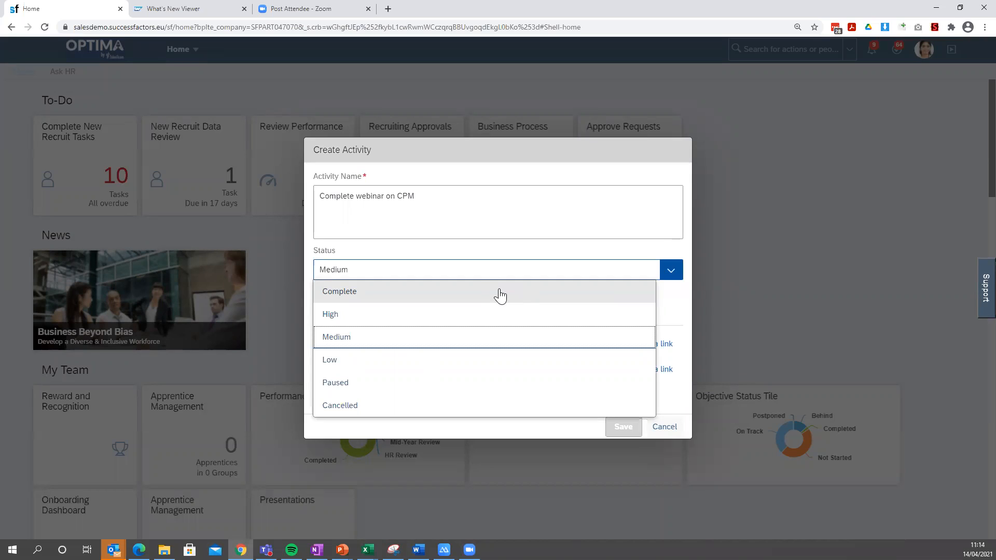
click(440, 342)
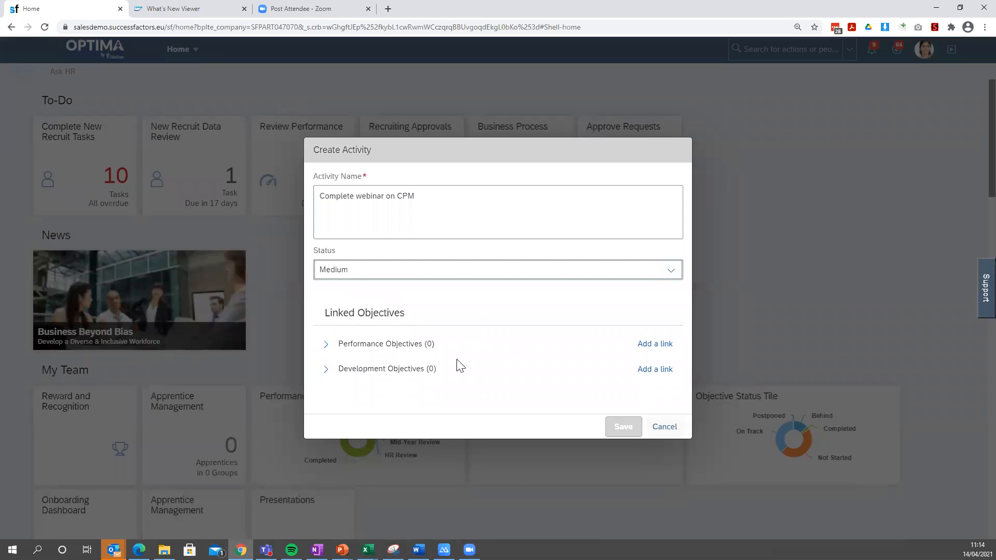
From the activity's performance objective links, start a new objective in the Global Business category.
click(659, 344)
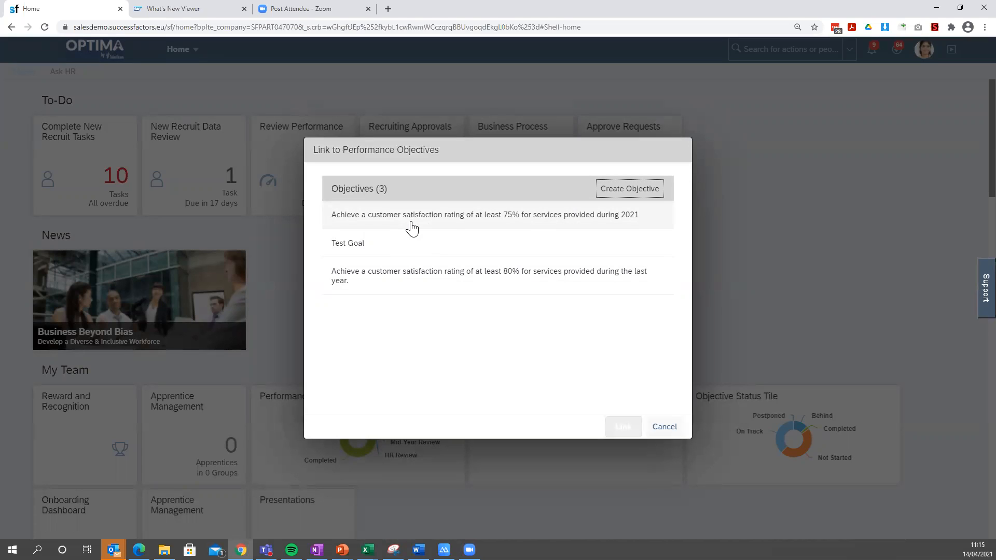
click(478, 283)
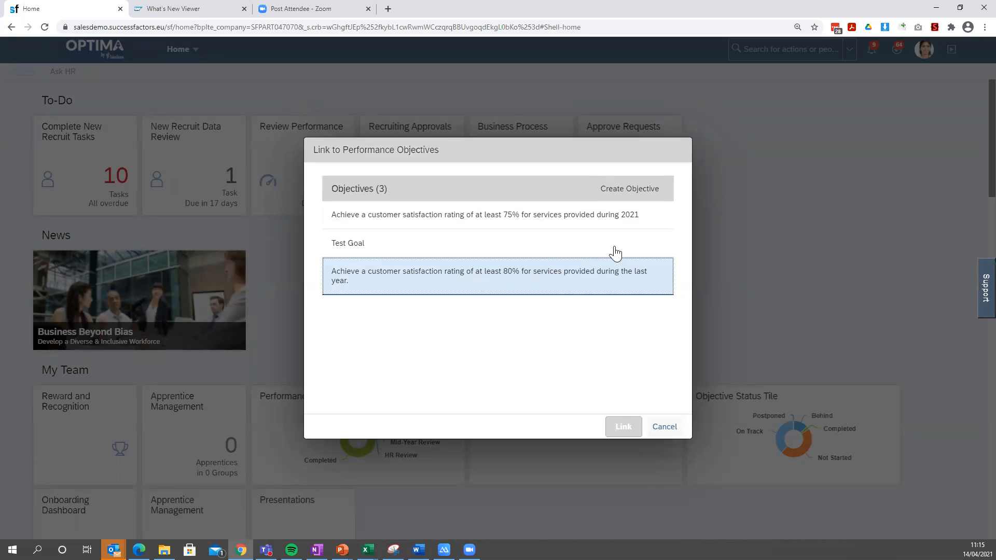
click(649, 192)
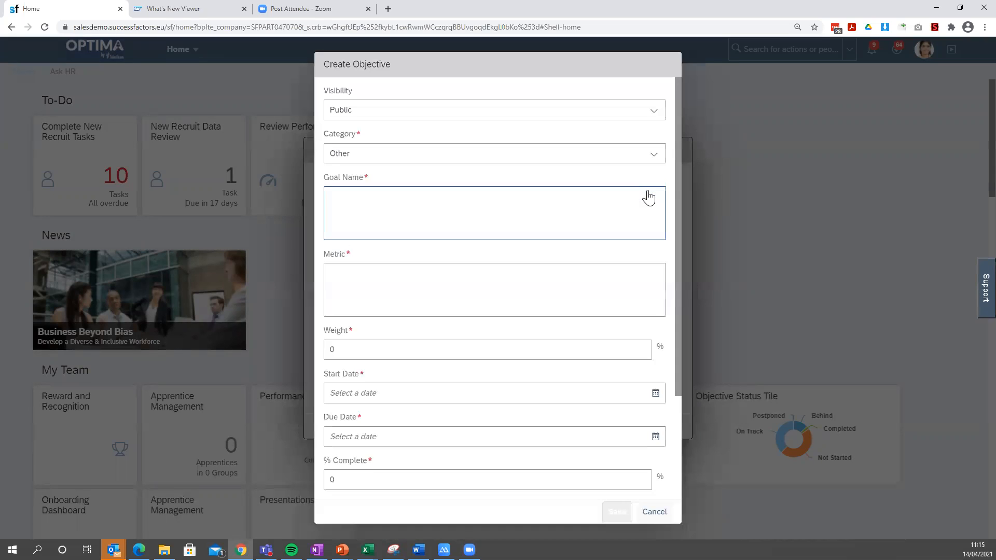
click(470, 190)
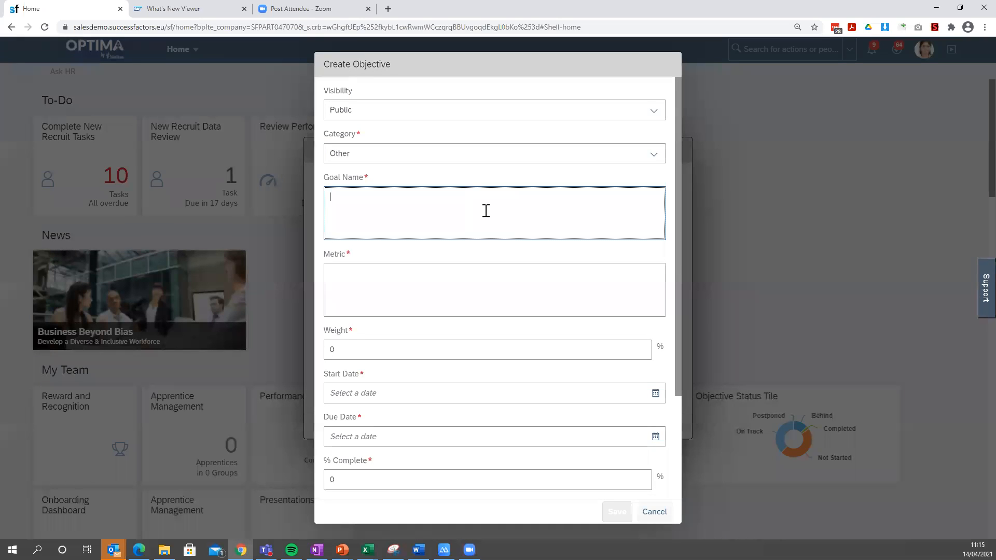
scroll(594, 414, down, 2)
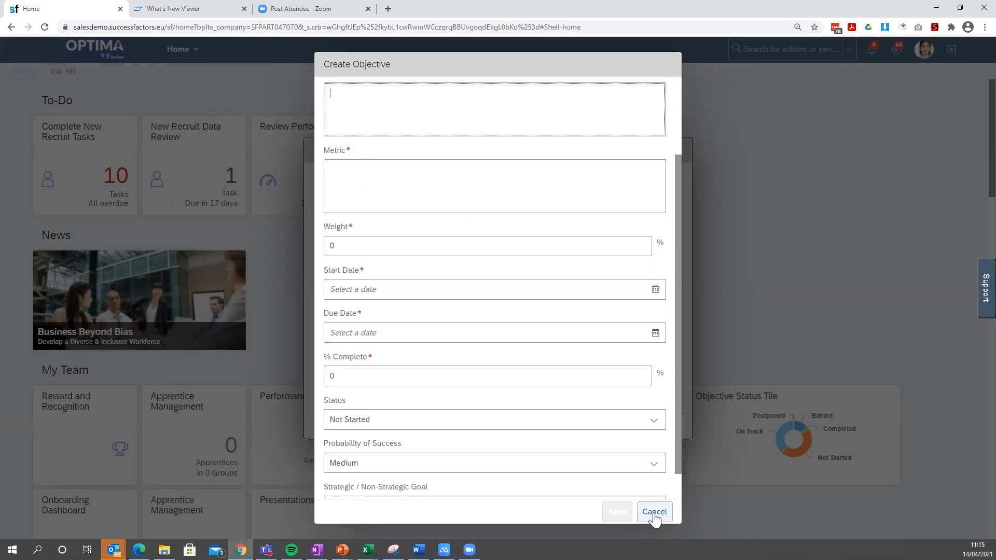
scroll(638, 493, up, 2)
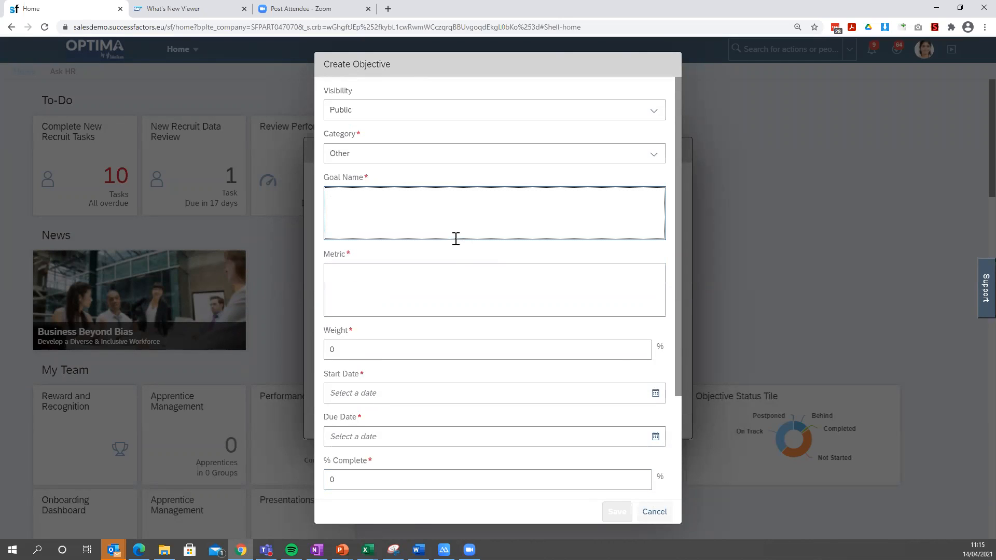
click(396, 158)
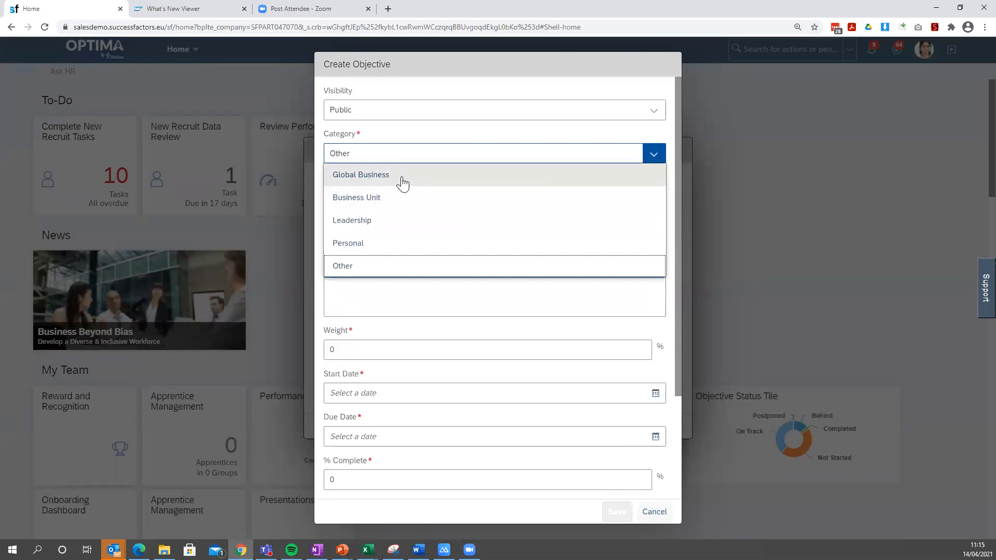
click(400, 178)
Name the goal "Release of new CPM tool to the business".
click(428, 220)
text(Release of new )
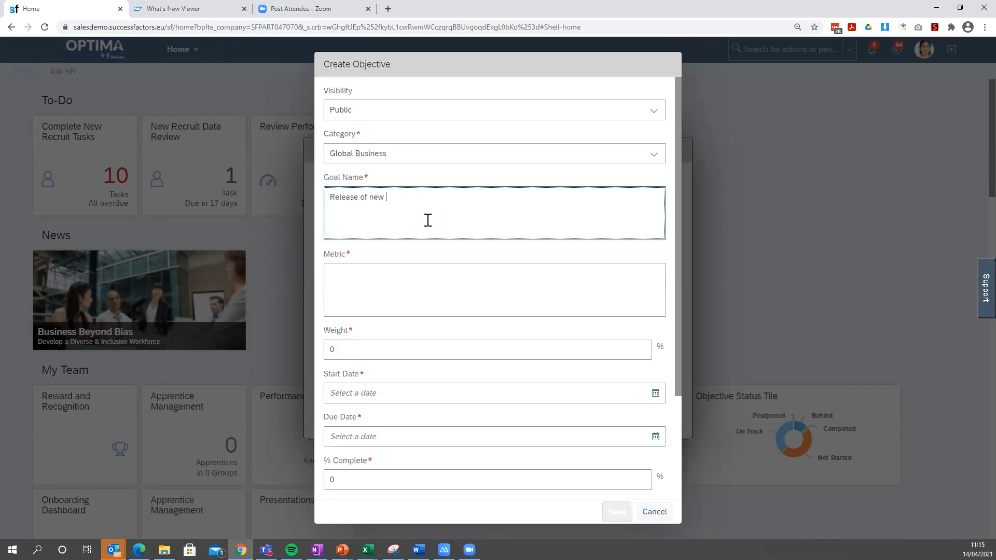
text(CPM tool to teh)
key(BackSpace)
key(BackSpace)
key(BackSpace)
key(BackSpace)
text(the business)
Enter "70% adoption by end of year" as the objective's metric and set its weight to 50%.
click(350, 293)
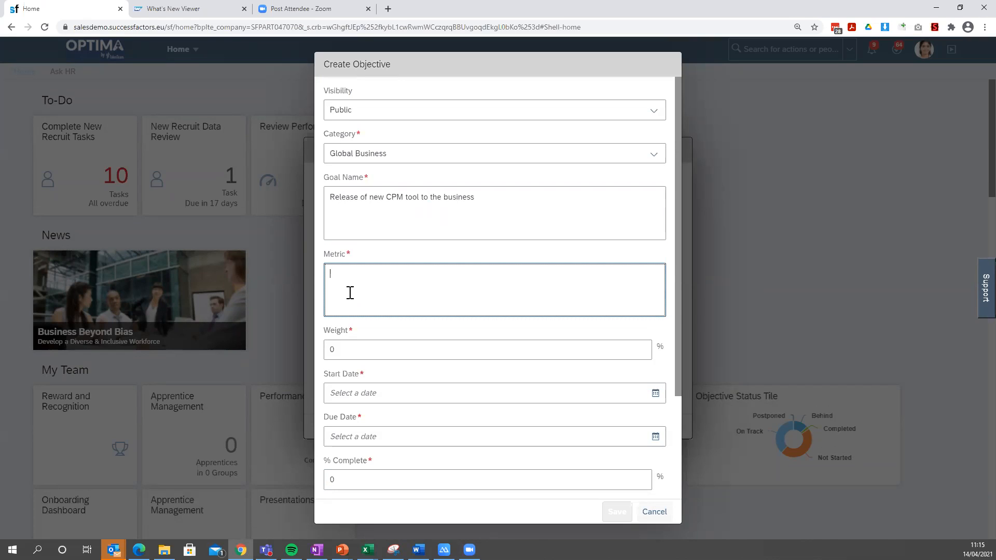
text(70% adoption by end of year)
click(411, 353)
key(BackSpace)
text(50)
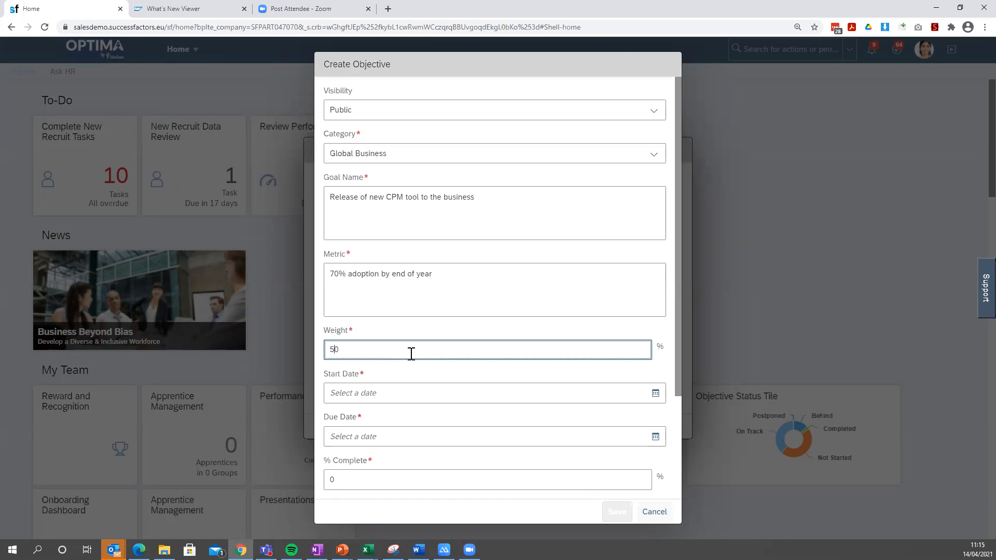
Set the objective's start date to 07/04/2021 and its due date to 31/03/2022.
scroll(675, 343, down, 2)
click(656, 292)
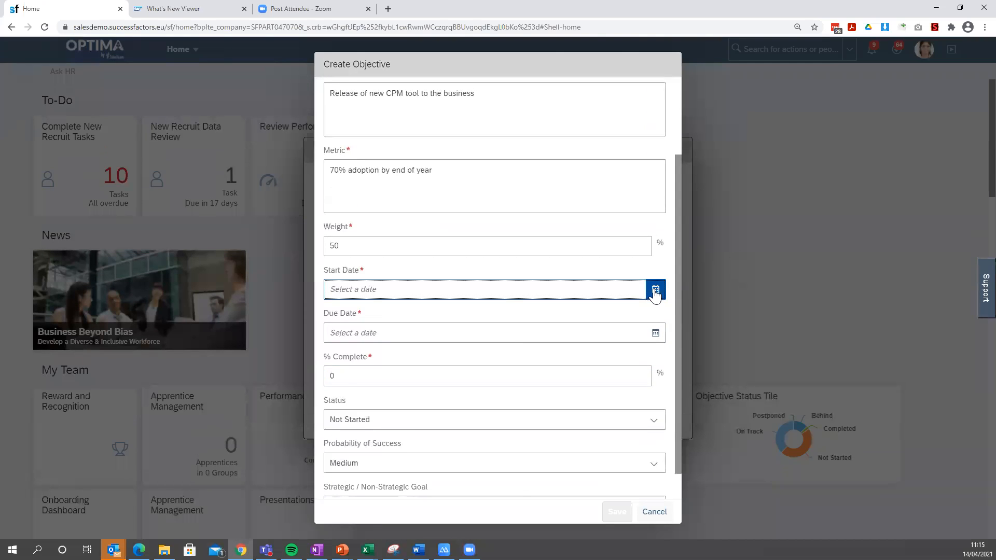
click(405, 392)
click(649, 334)
click(439, 364)
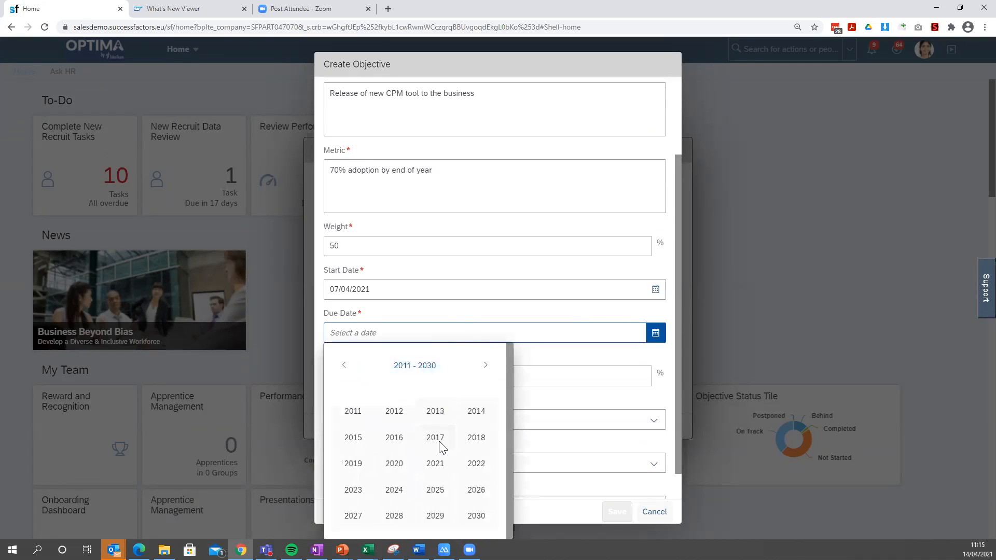
click(475, 462)
click(425, 411)
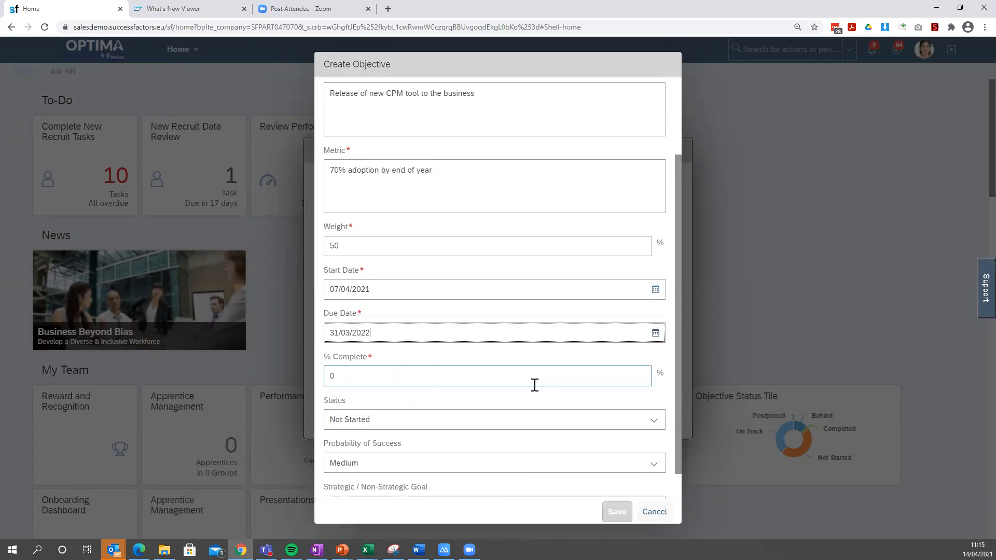
Set the objective's status to On Track and save the objective.
scroll(498, 384, down, 1)
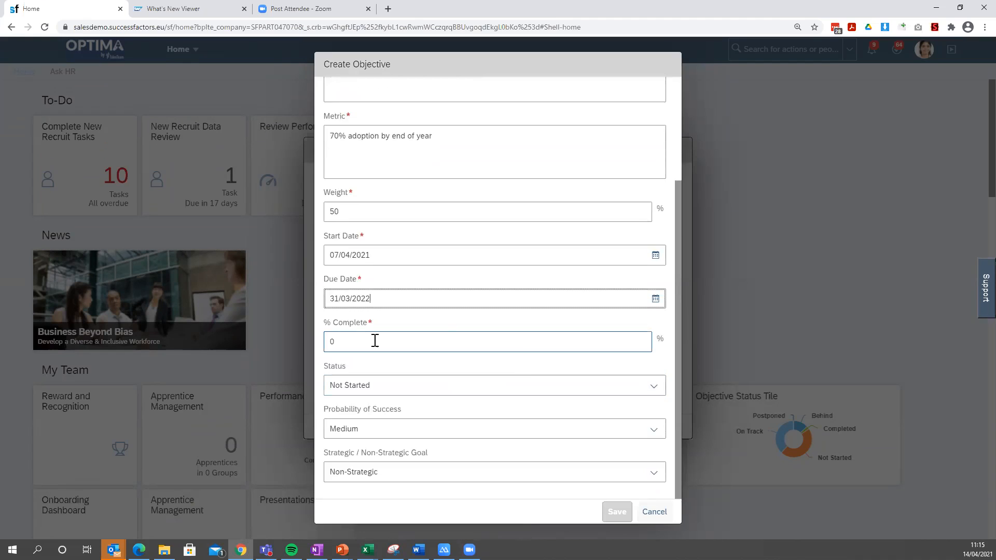
click(655, 386)
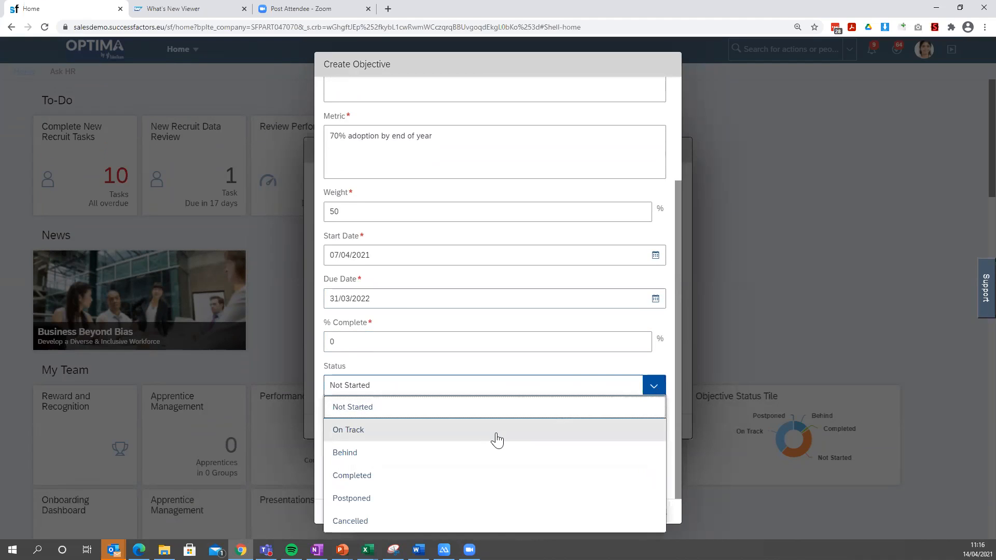
click(484, 455)
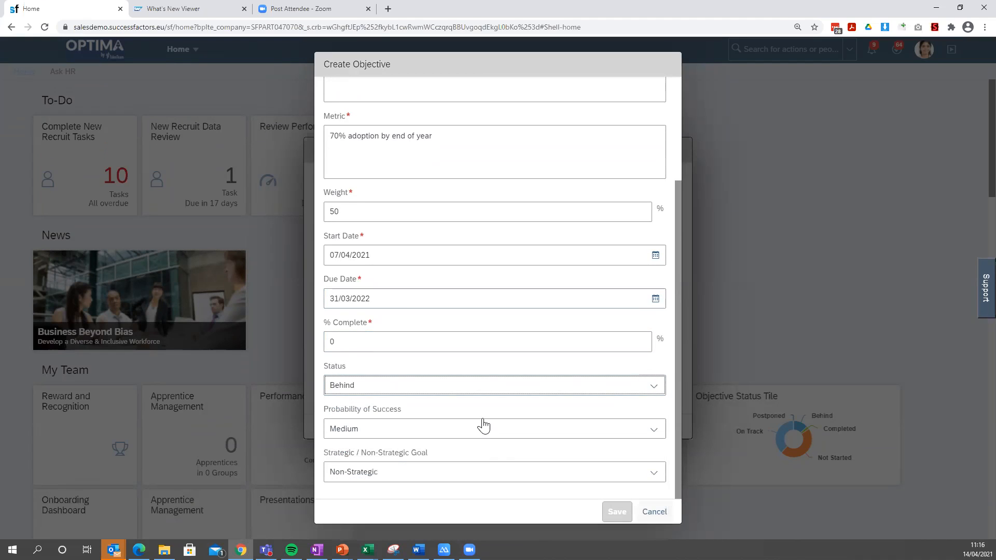
click(436, 392)
click(415, 432)
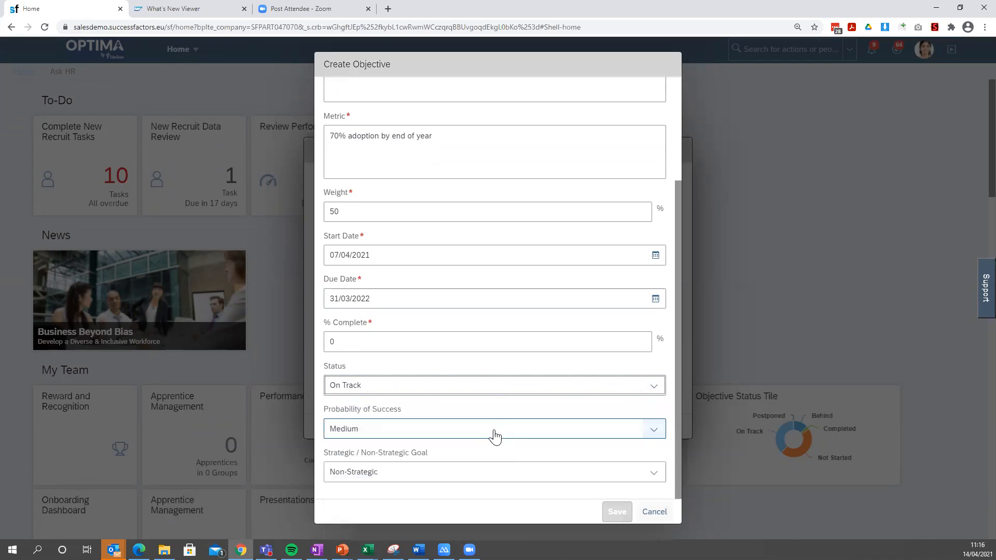
click(612, 512)
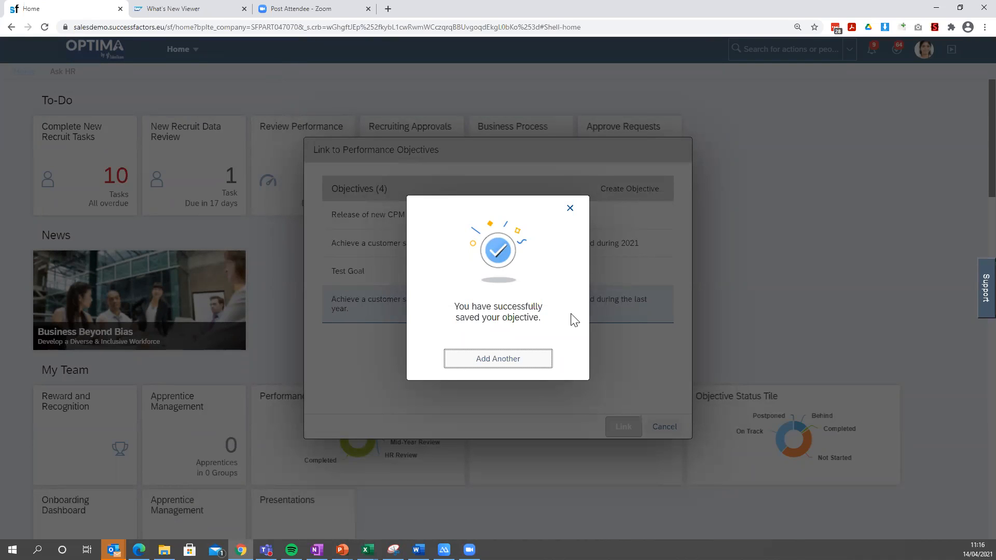
click(571, 208)
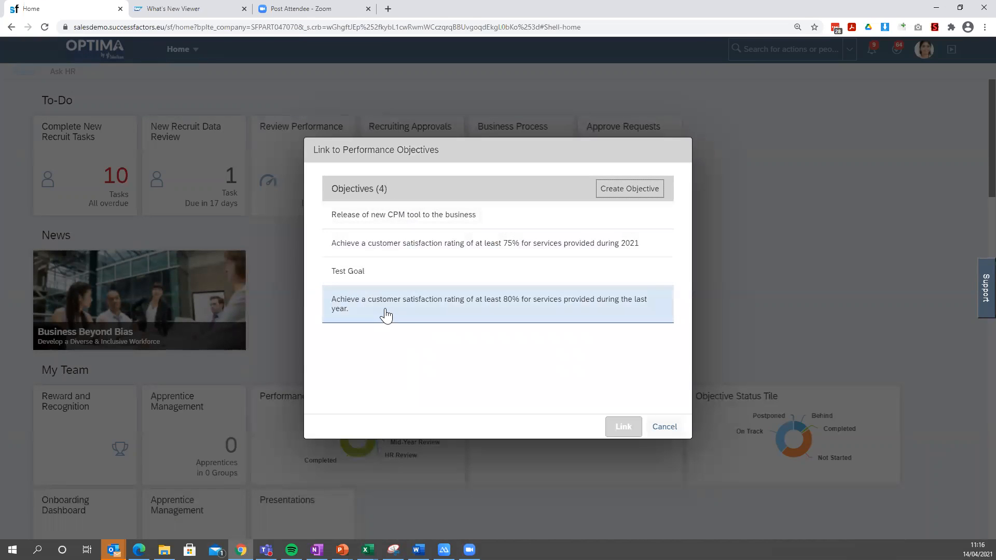
Link the activity to the objective "Release of new CPM tool to the business" and save the activity.
click(396, 225)
click(616, 433)
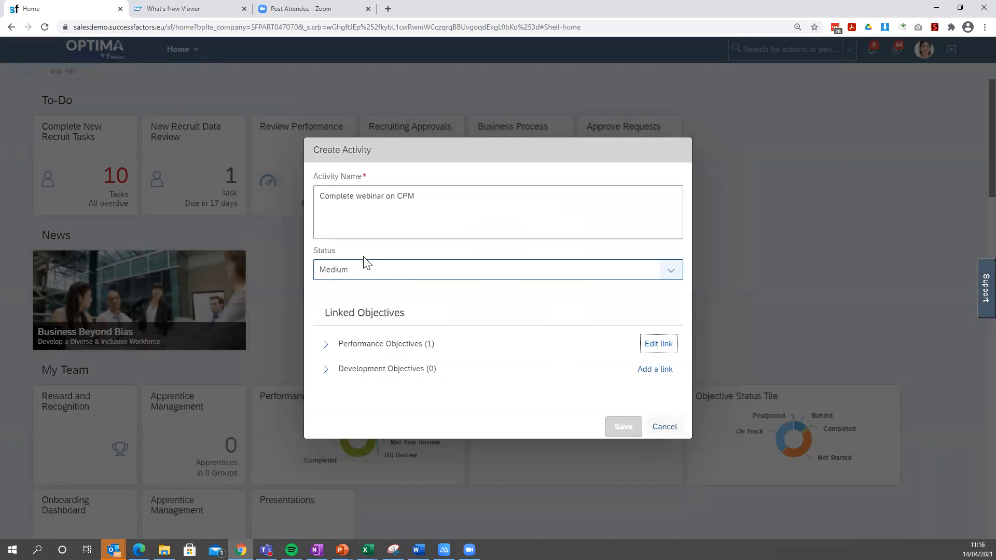
click(620, 432)
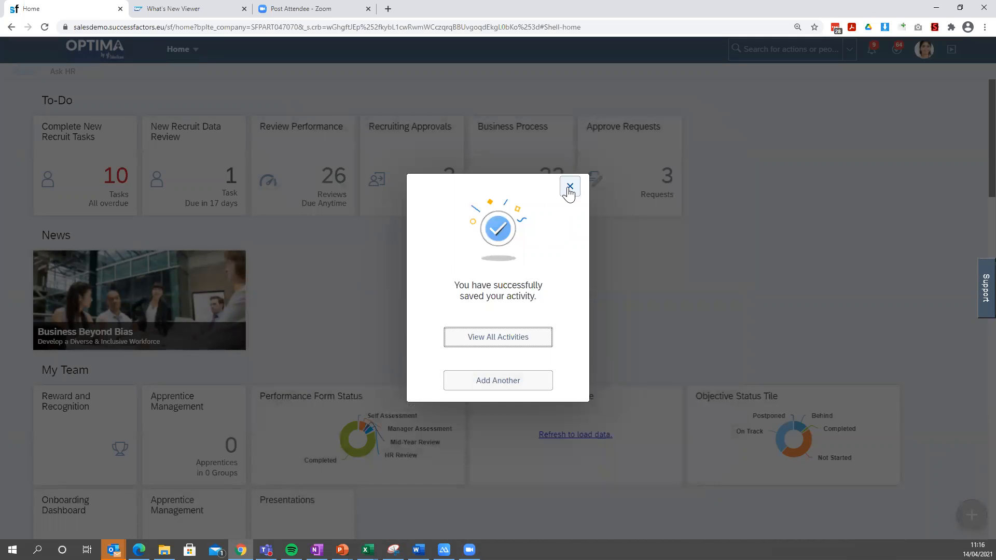
click(570, 186)
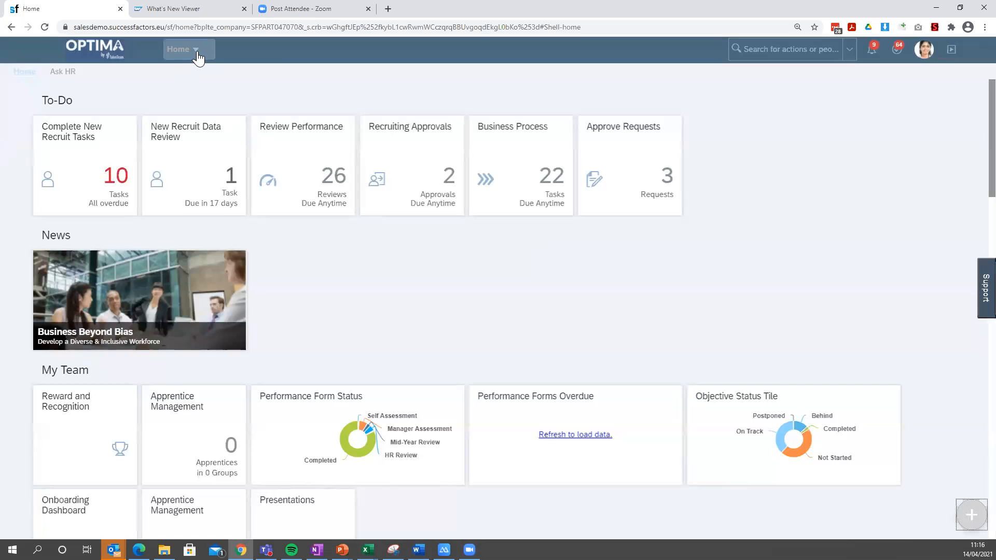
In Continuous Performance, move the "Increase productivity by 10%" activity to Complete and mark it as an achievement.
click(196, 51)
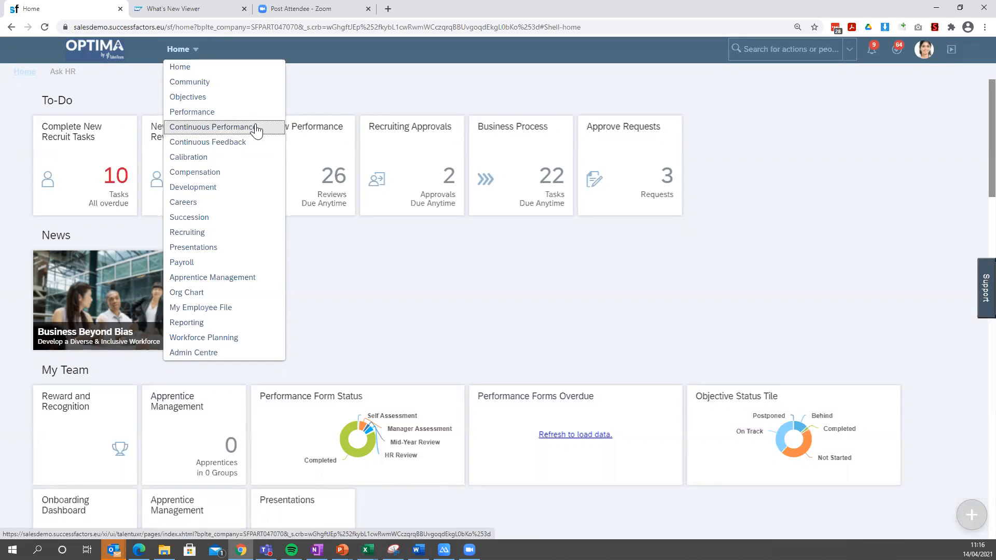
click(256, 130)
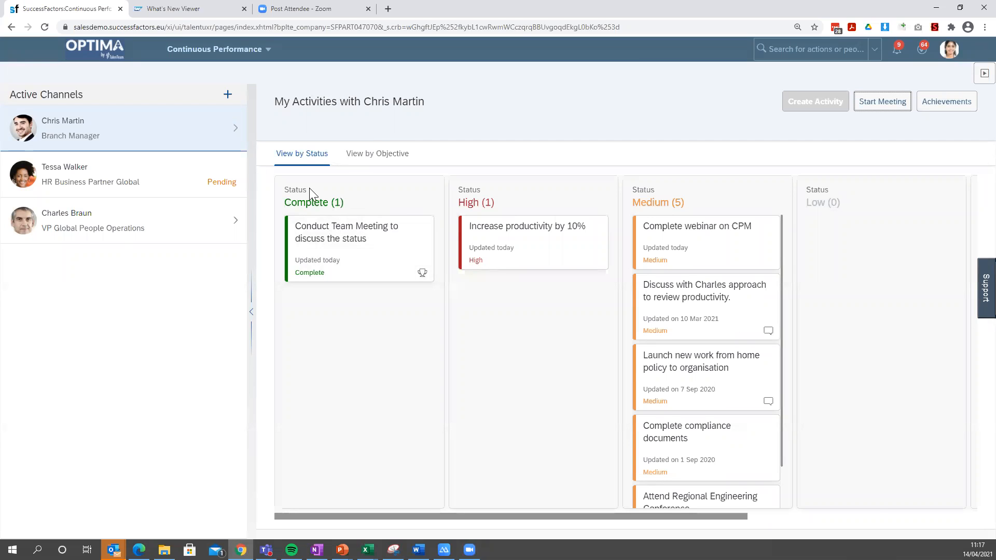
drag(414, 517, 393, 529)
drag(525, 238, 351, 345)
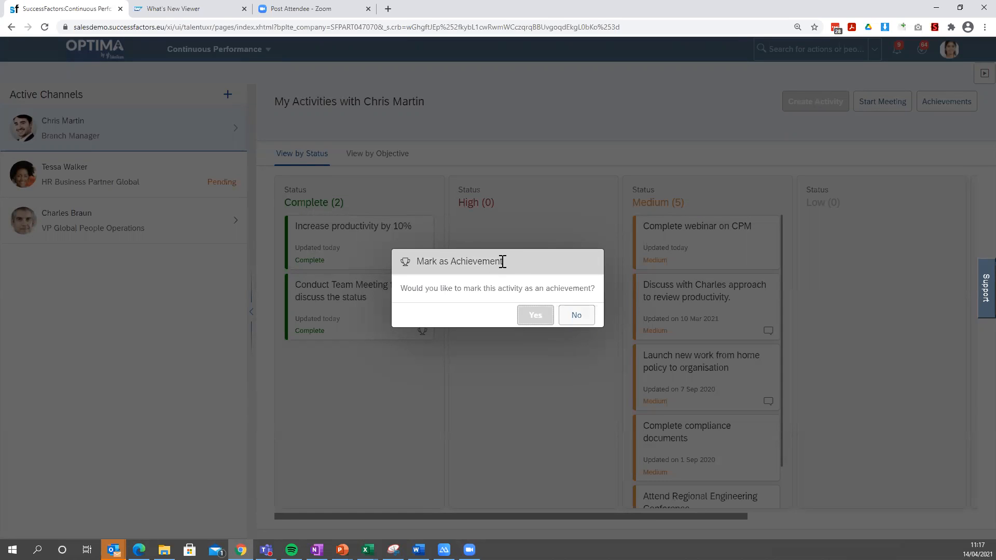
click(533, 317)
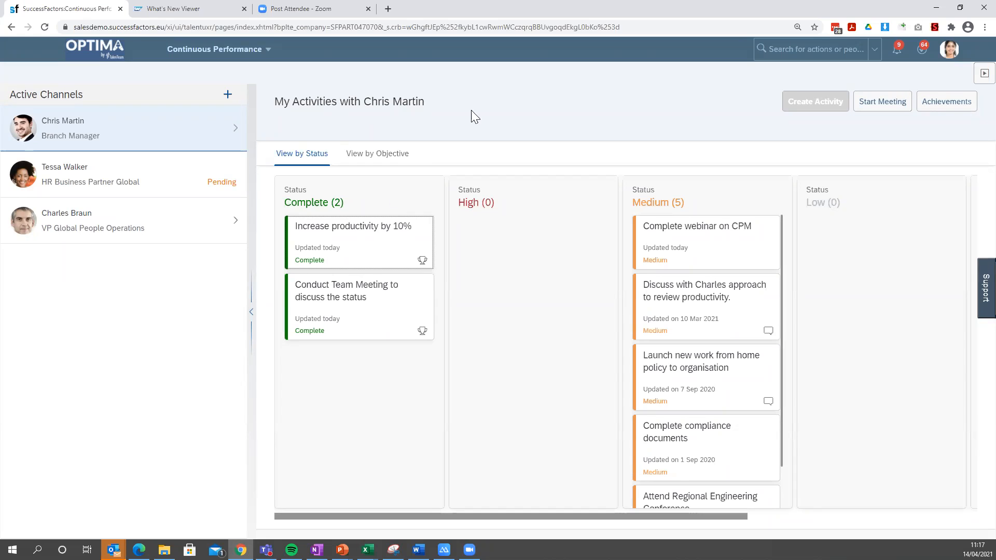
Create and save an activity about working with the branch manager on a new project, keeping the default status.
click(809, 106)
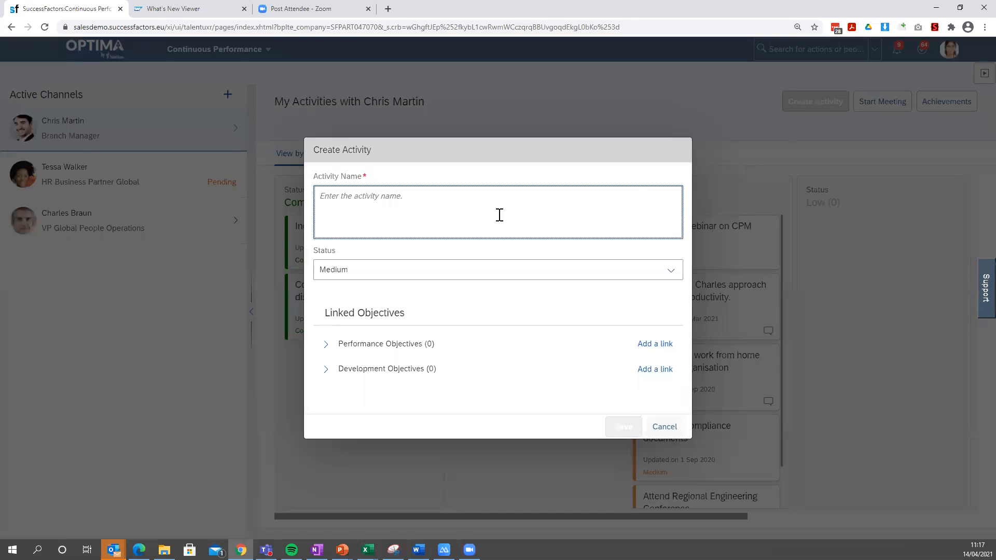
text(W)
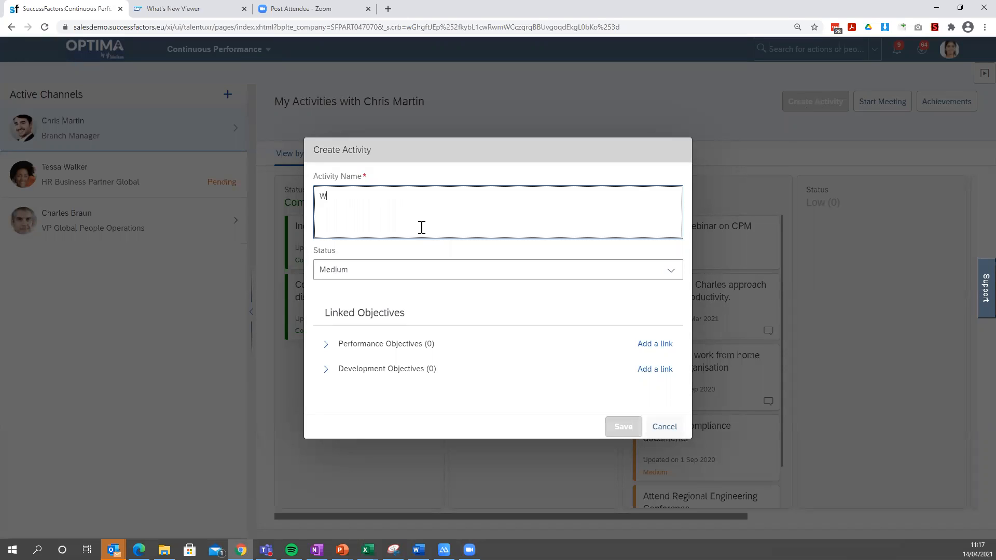
text(ork with Chris on new project)
click(622, 428)
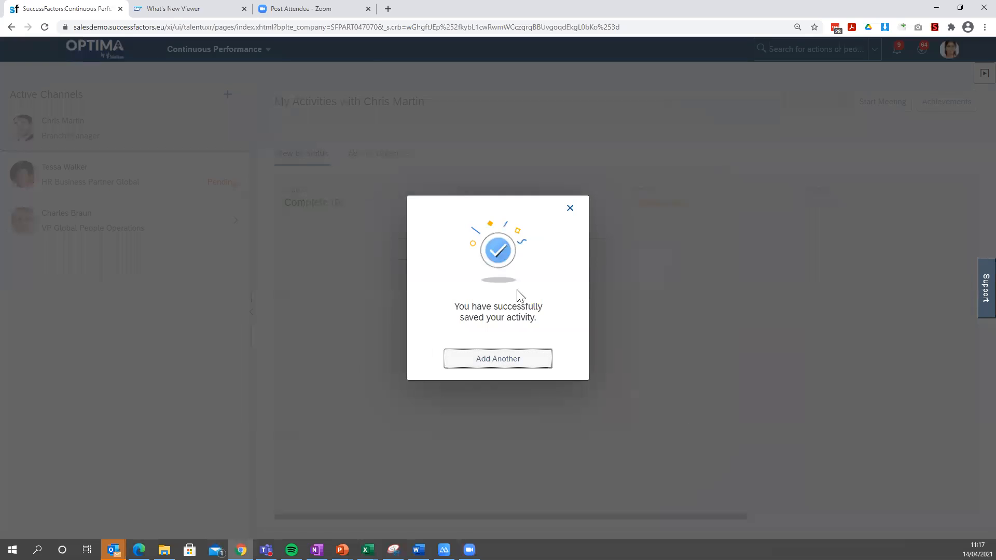
click(571, 211)
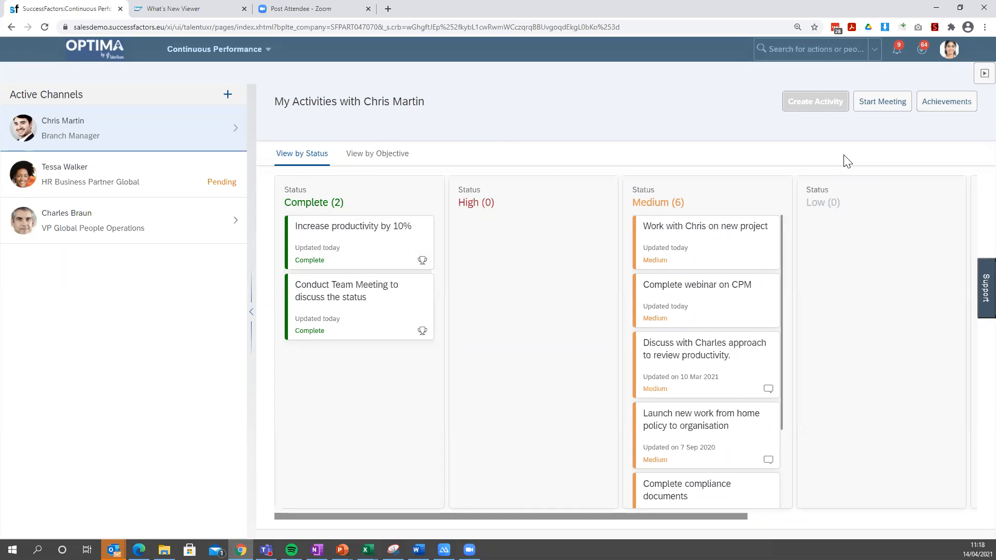
Post the update "Created project plan" on the activity about working with the branch manager on a new project.
click(712, 249)
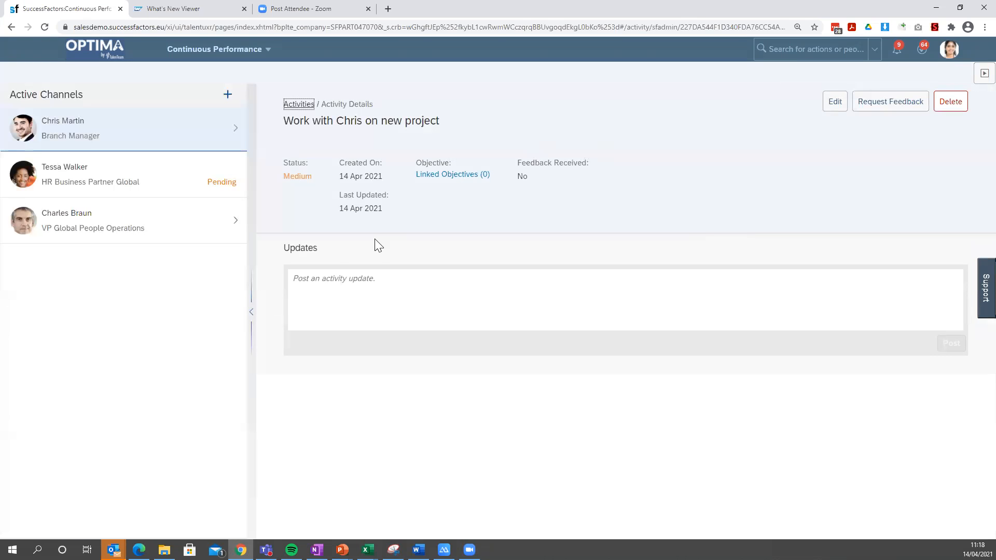
click(346, 280)
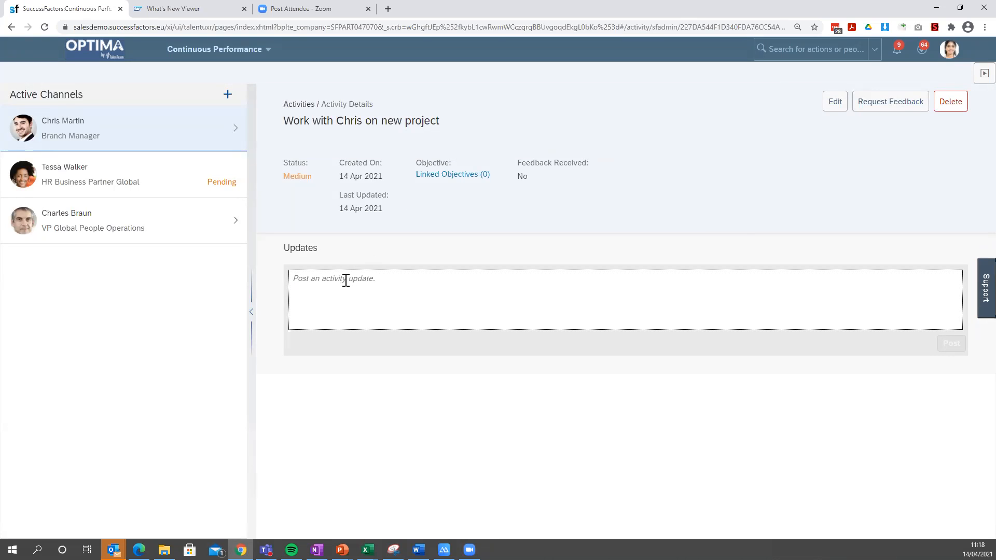
text(Created project plan)
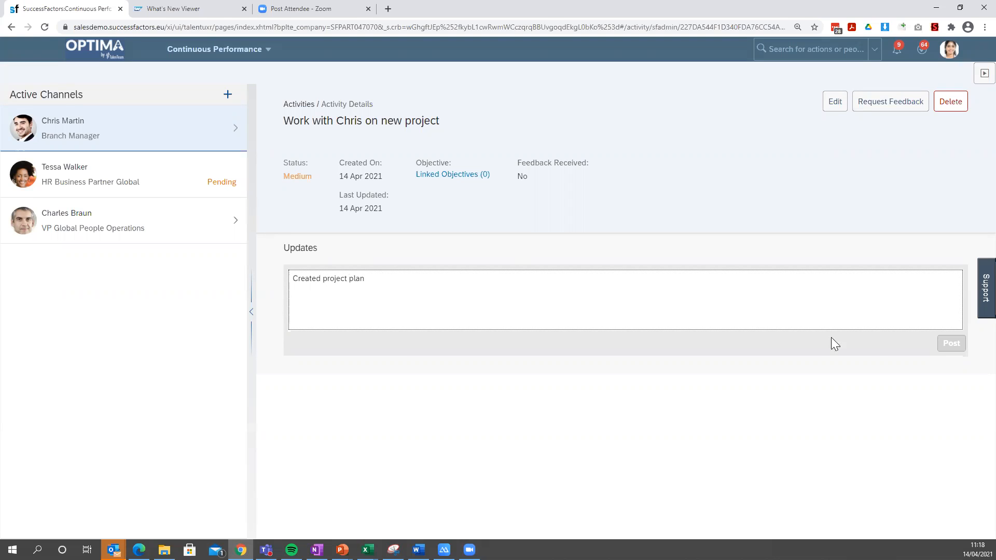
click(952, 344)
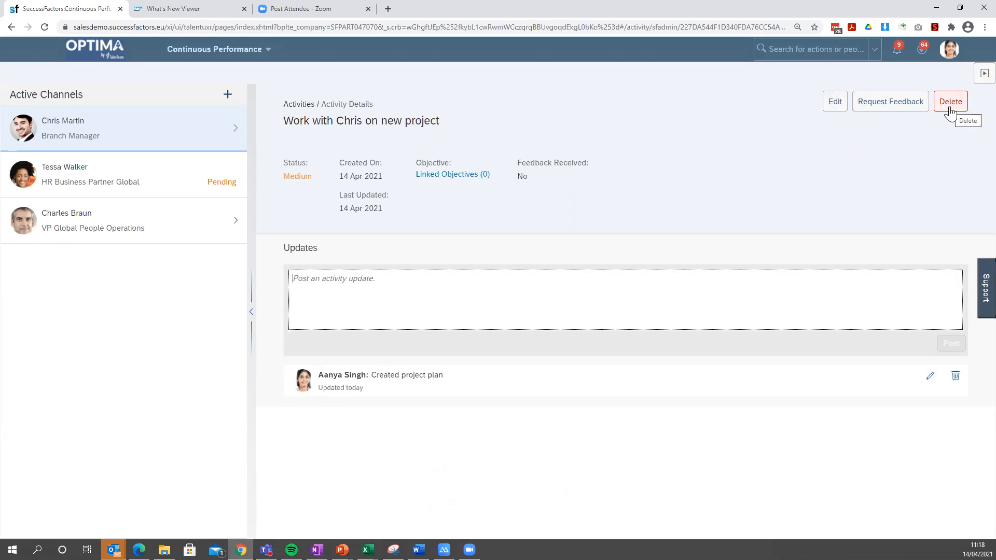
Return to the Continuous Performance activities overview and start a meeting with the branch manager.
click(161, 132)
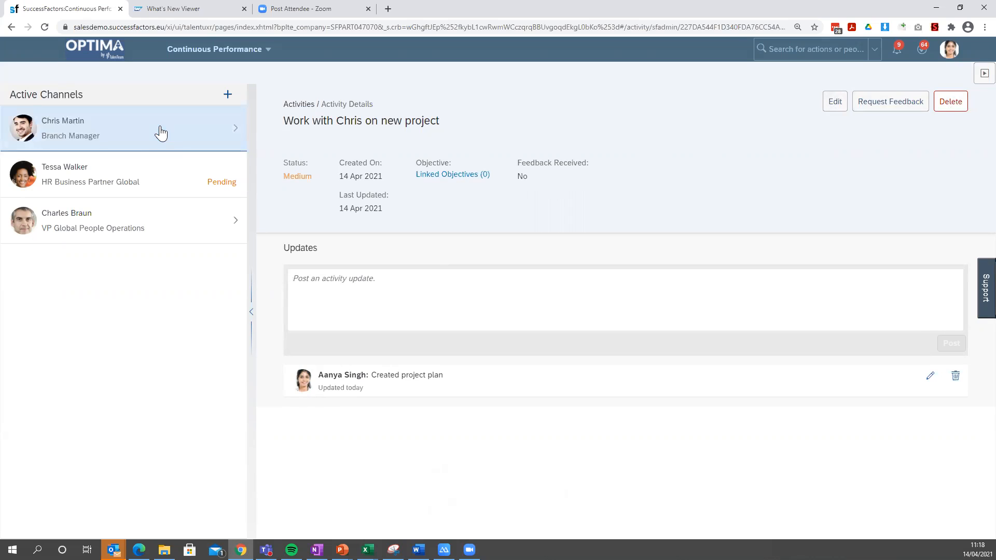
click(228, 125)
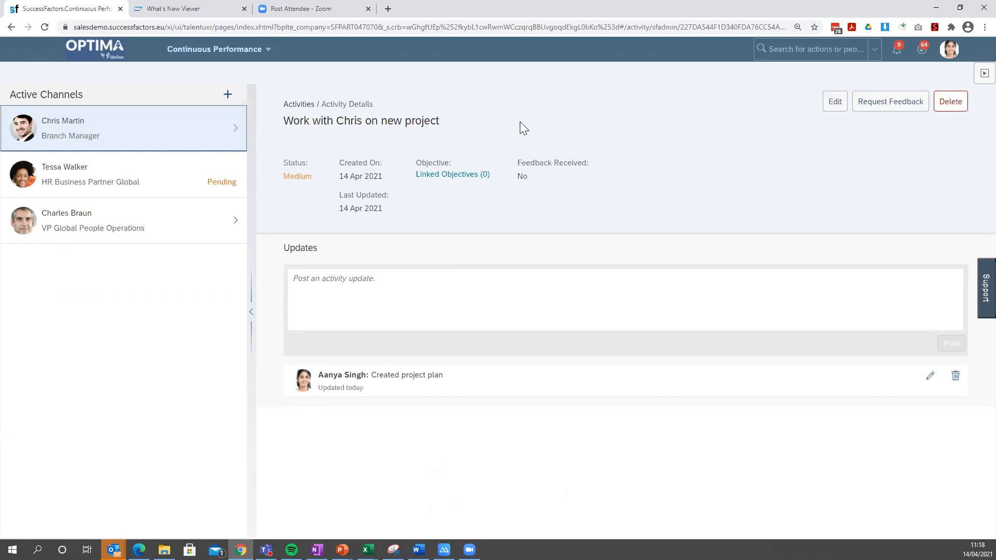
click(223, 58)
click(208, 141)
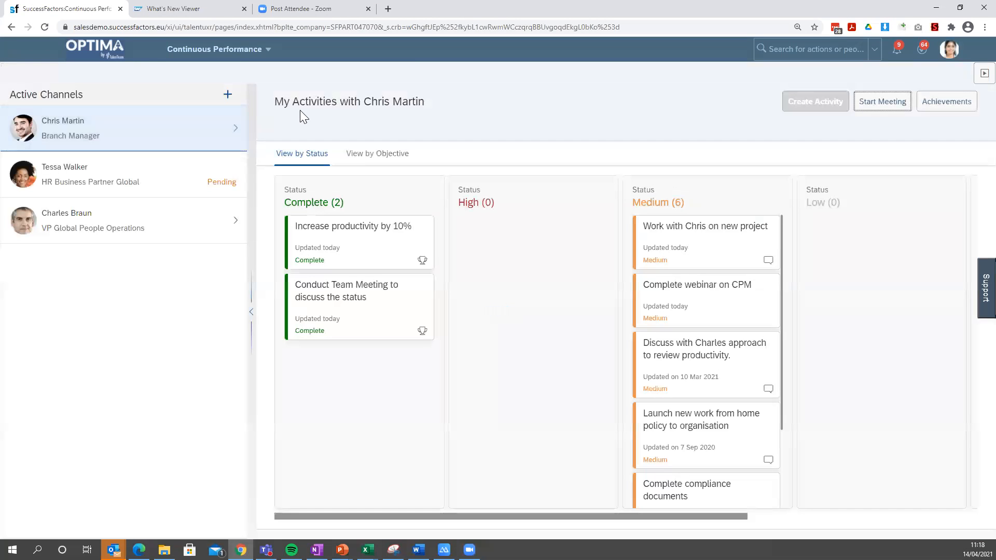
click(883, 104)
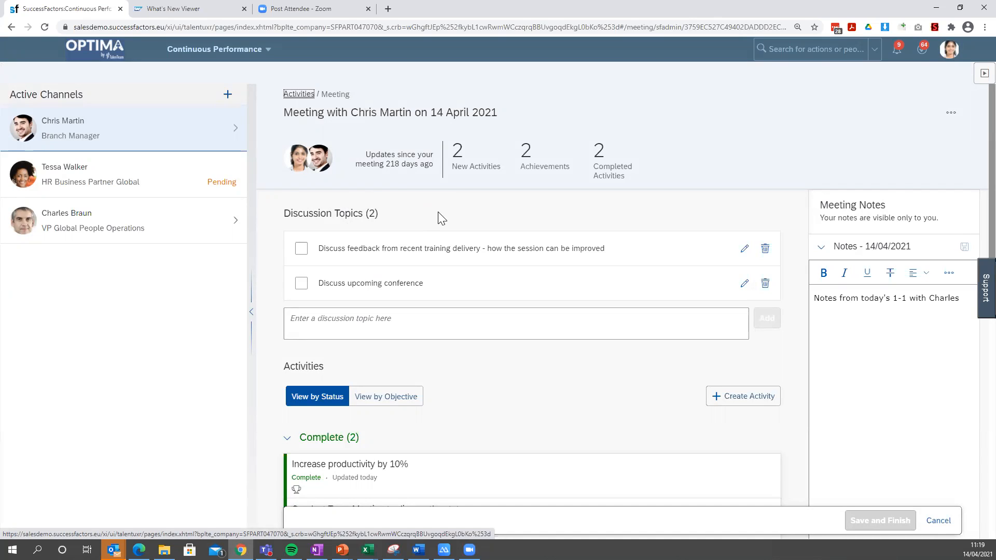
scroll(410, 214, down, 1)
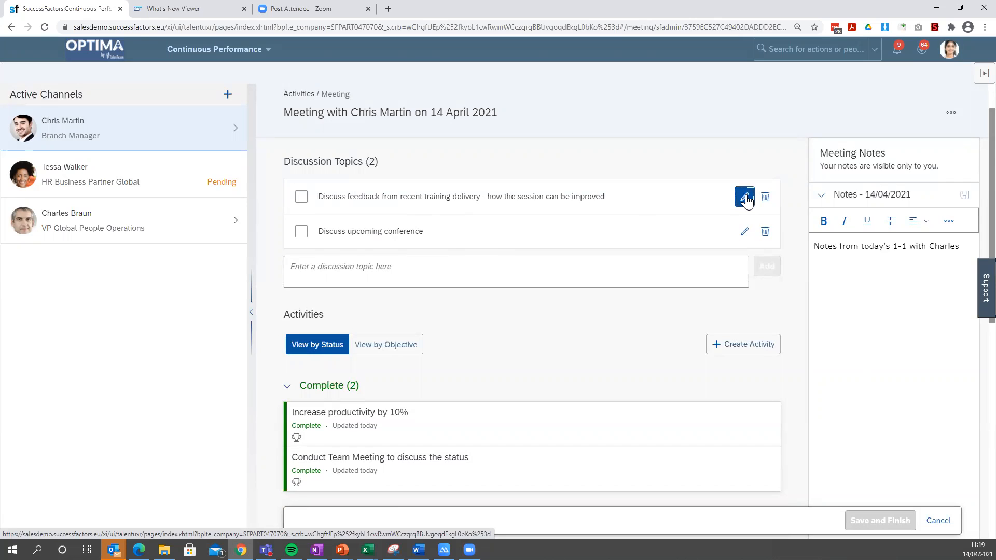
click(745, 196)
click(758, 197)
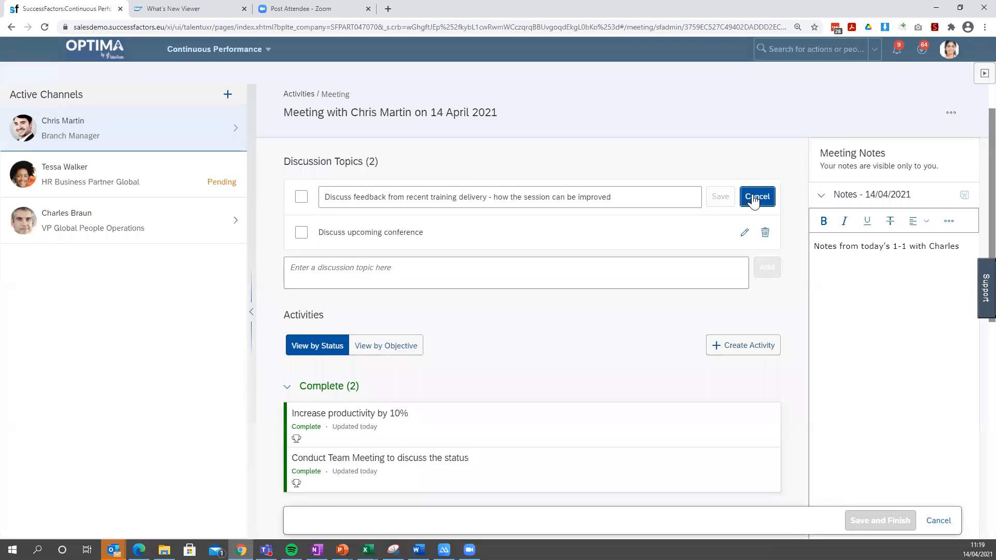
Add the discussion topic "Talk about upcoming holiday" to the meeting and mark it as discussed.
click(409, 264)
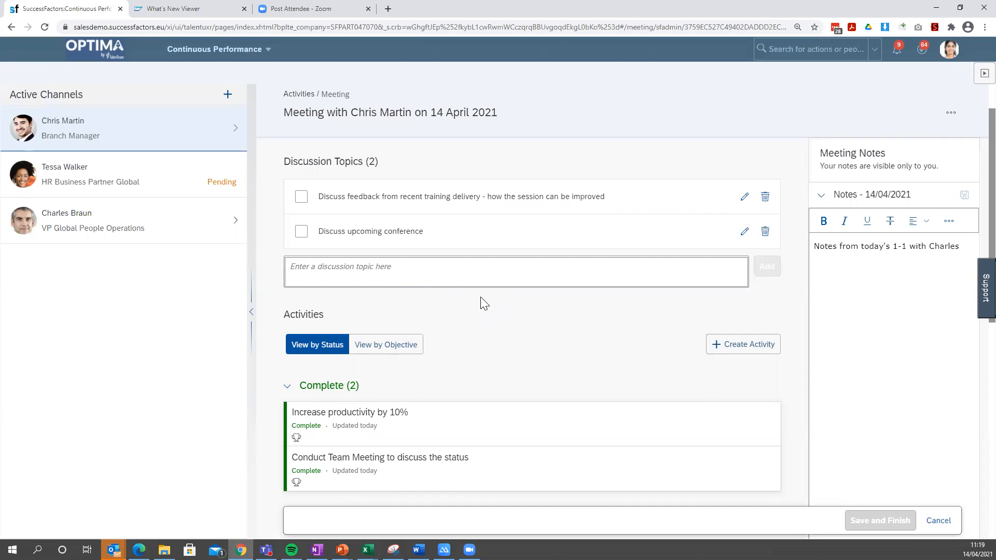
text(Talk a)
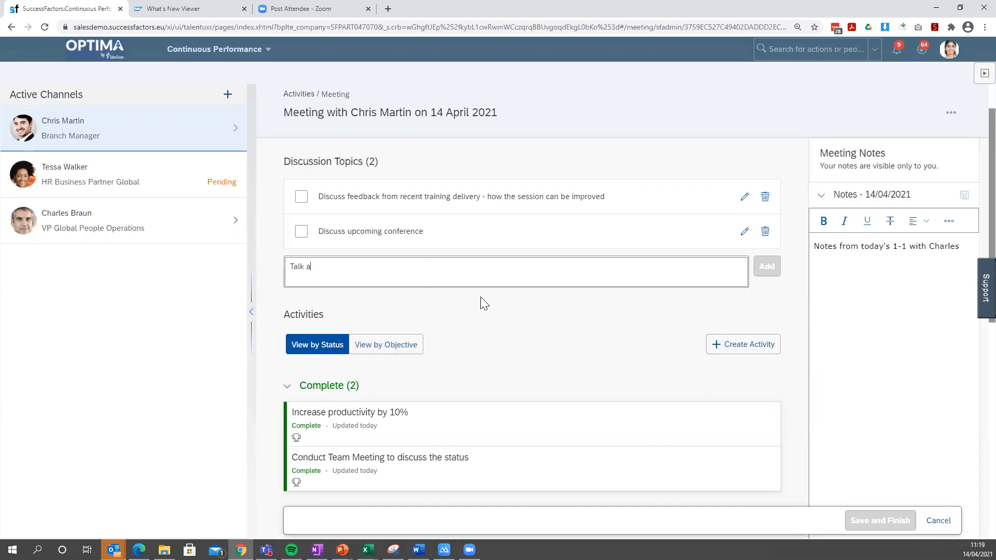
text(bout upcoming holiday)
click(767, 266)
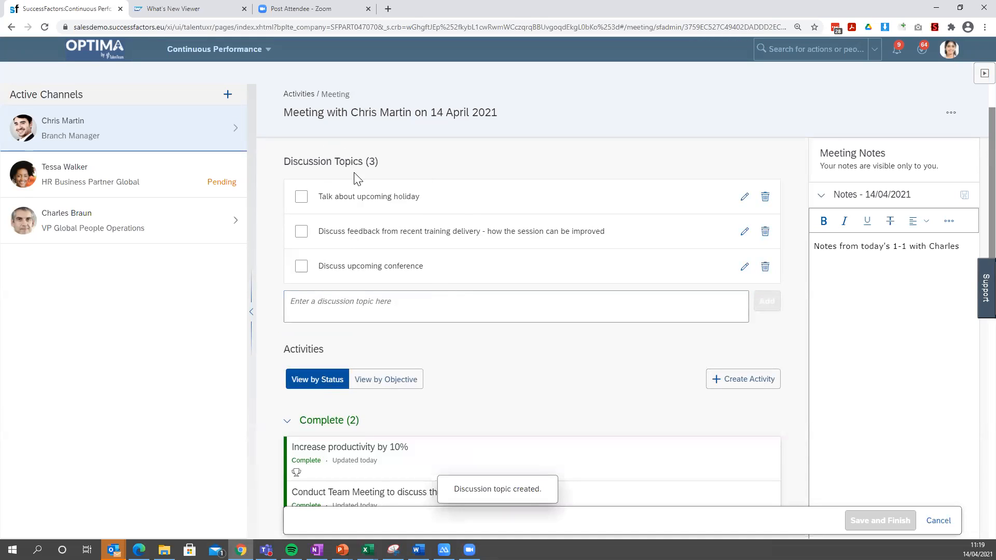
click(302, 197)
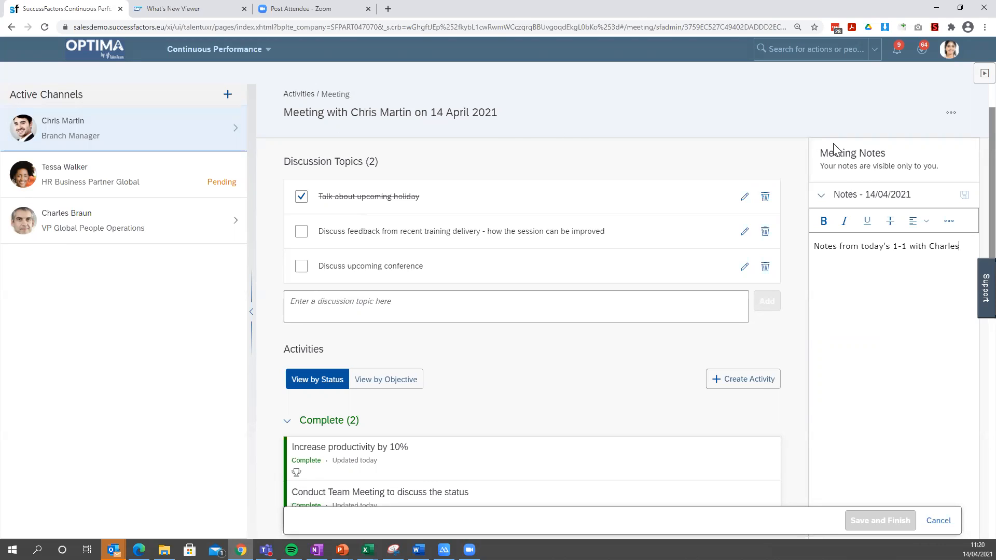
Add "Catch up" below the existing text in the 14/04/2021 meeting notes and save the notes.
click(921, 272)
key(Return)
key(Return)
click(949, 223)
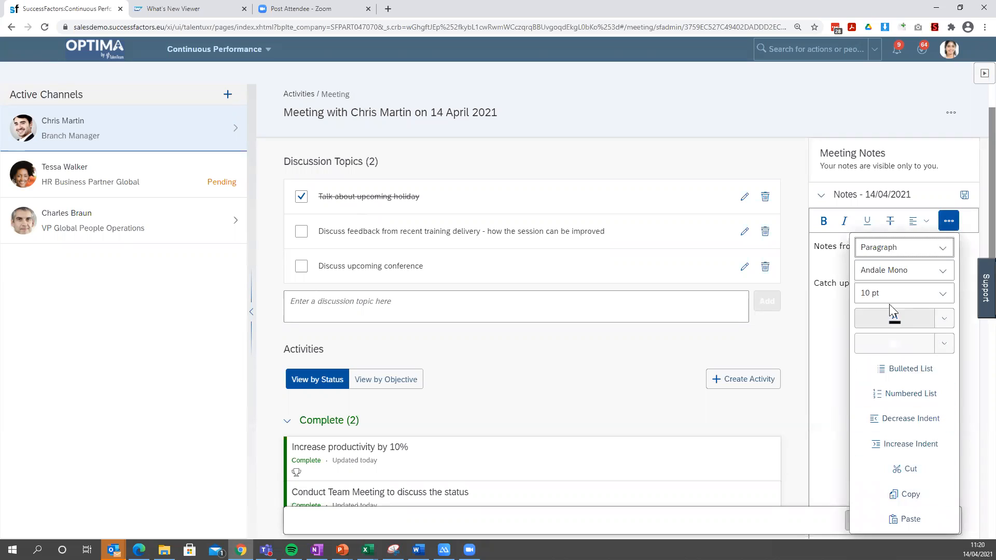
click(831, 349)
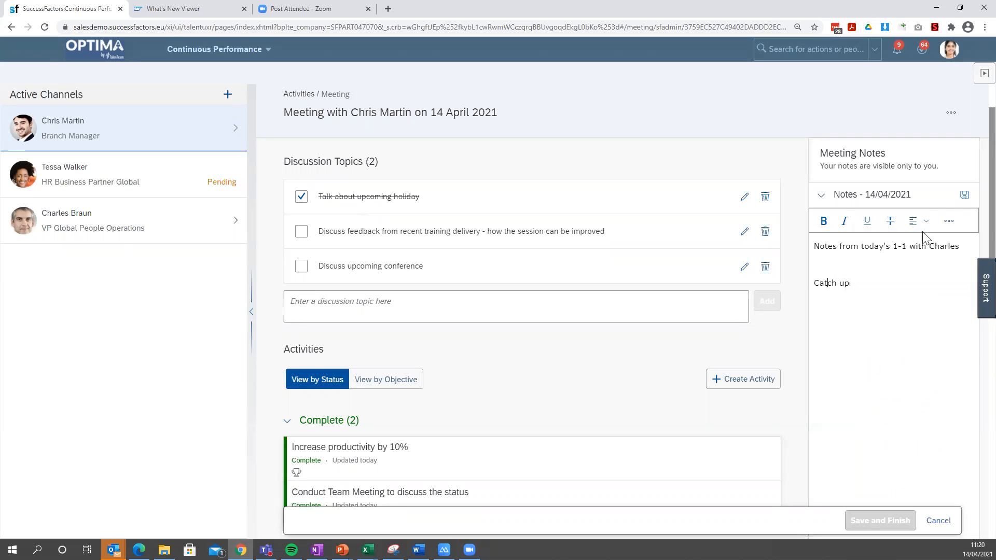
click(964, 195)
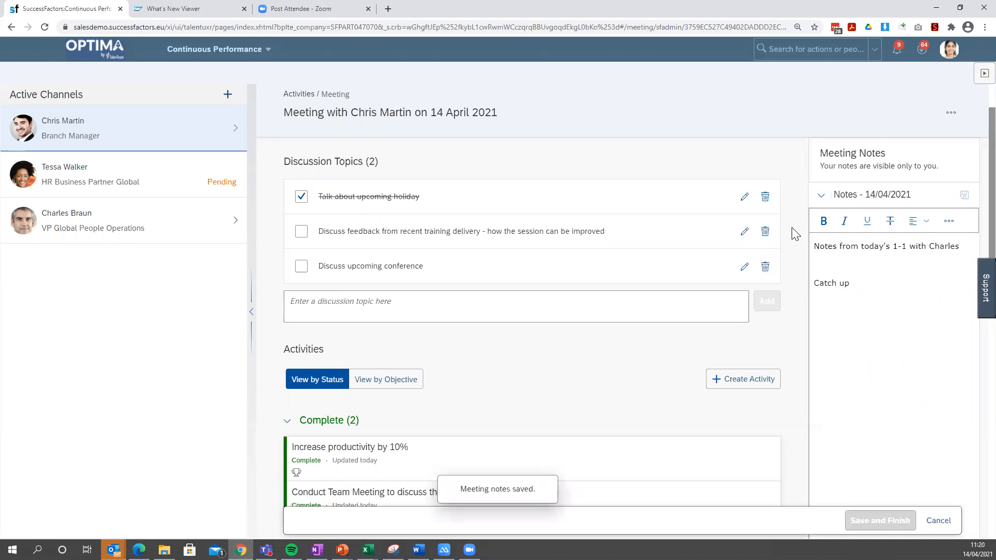
View the meeting's activities by objective and look through the performance objectives.
scroll(792, 227, down, 4)
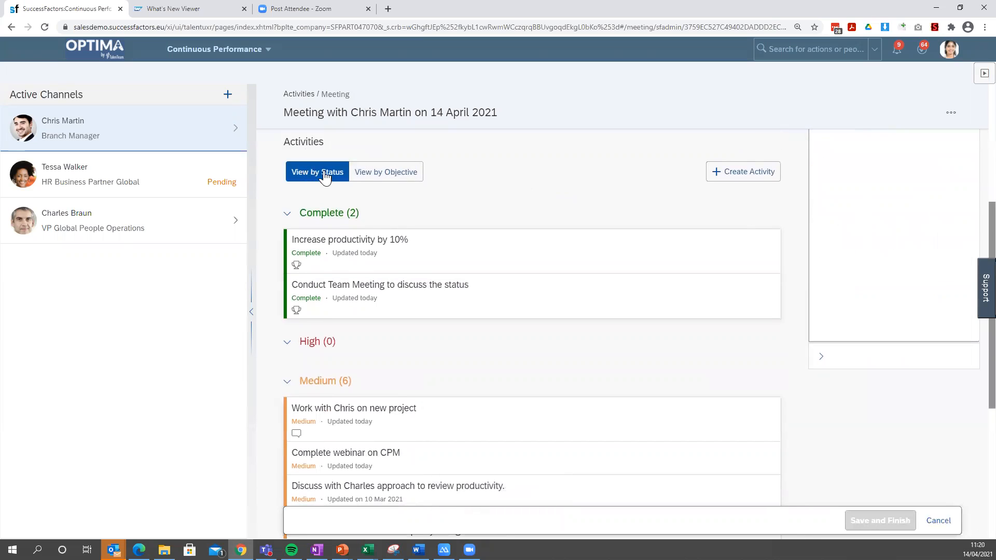
click(370, 173)
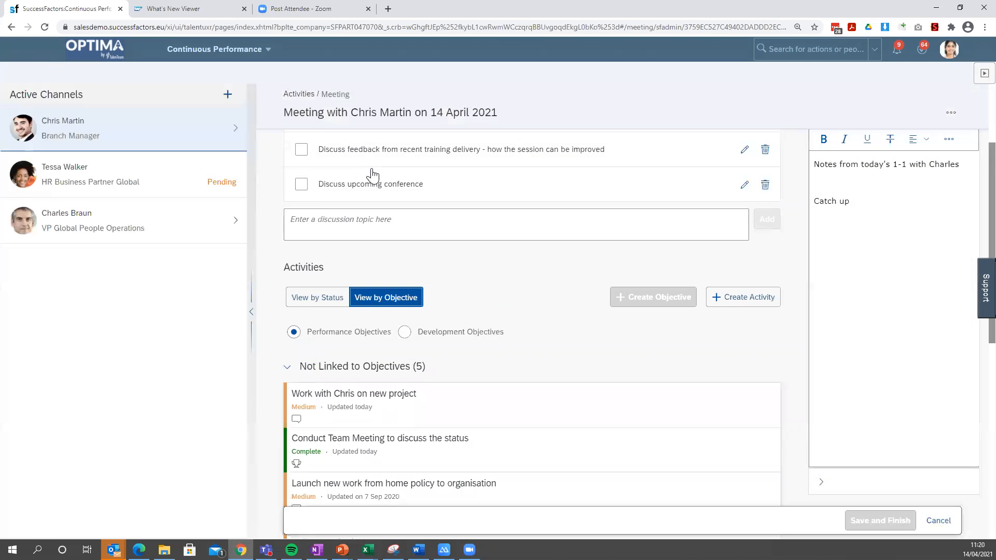
scroll(560, 237, down, 3)
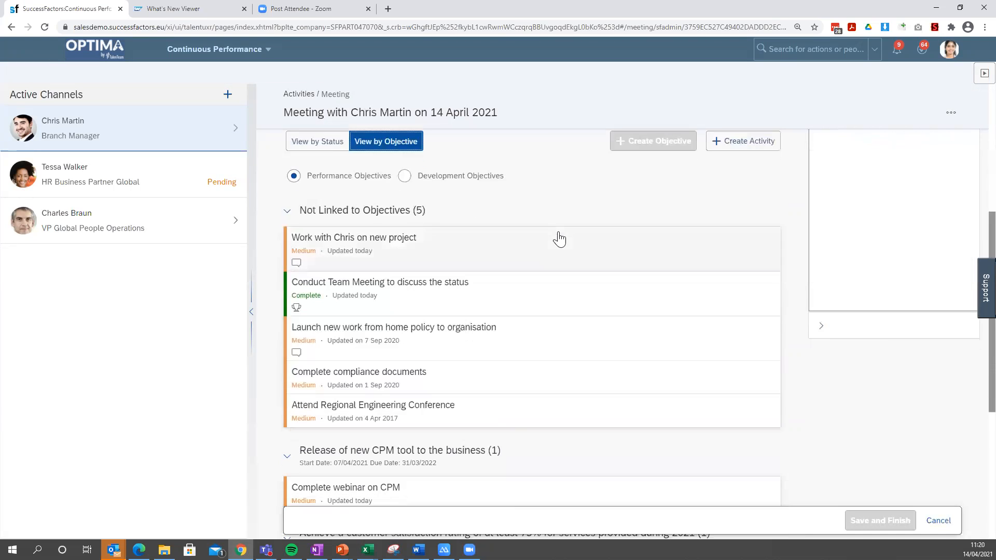
scroll(393, 212, up, 1)
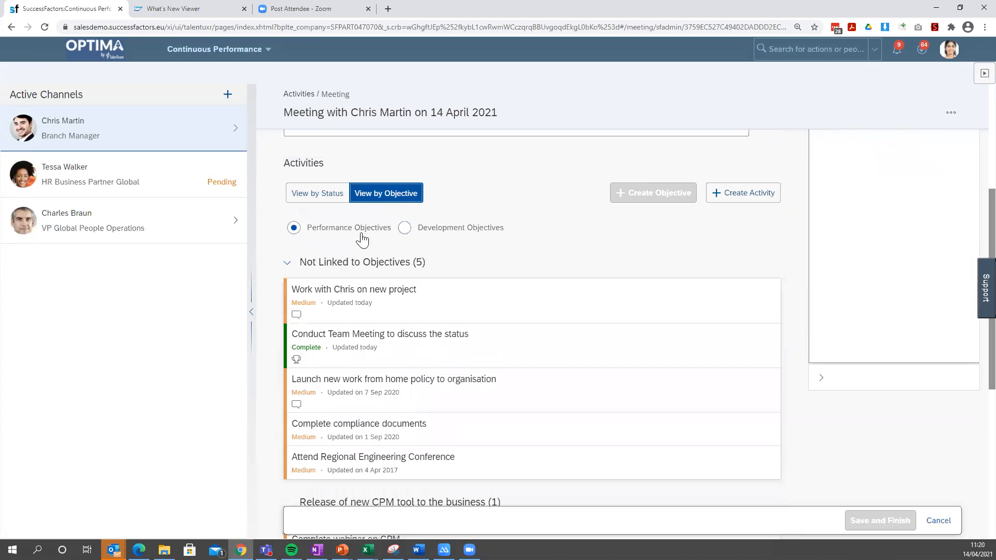
click(659, 193)
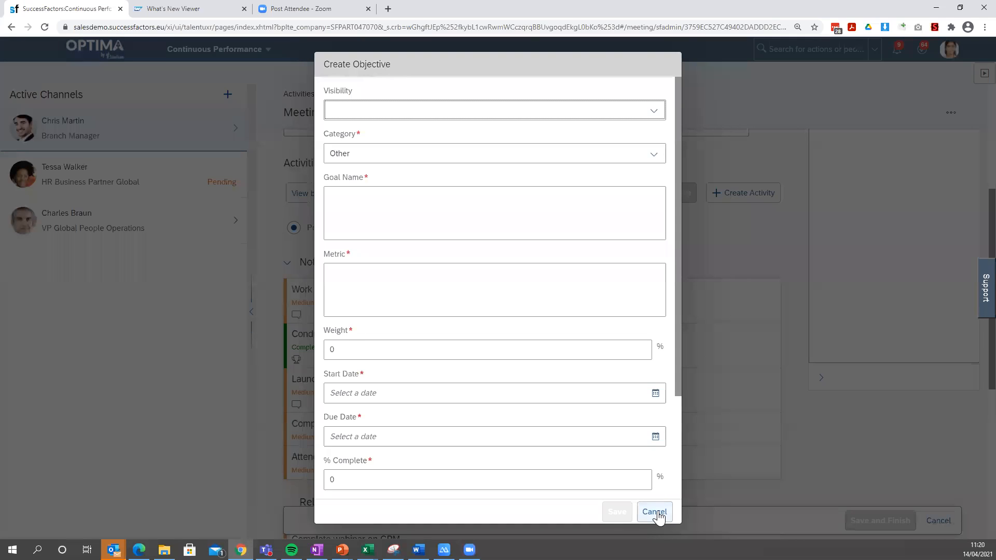
click(655, 513)
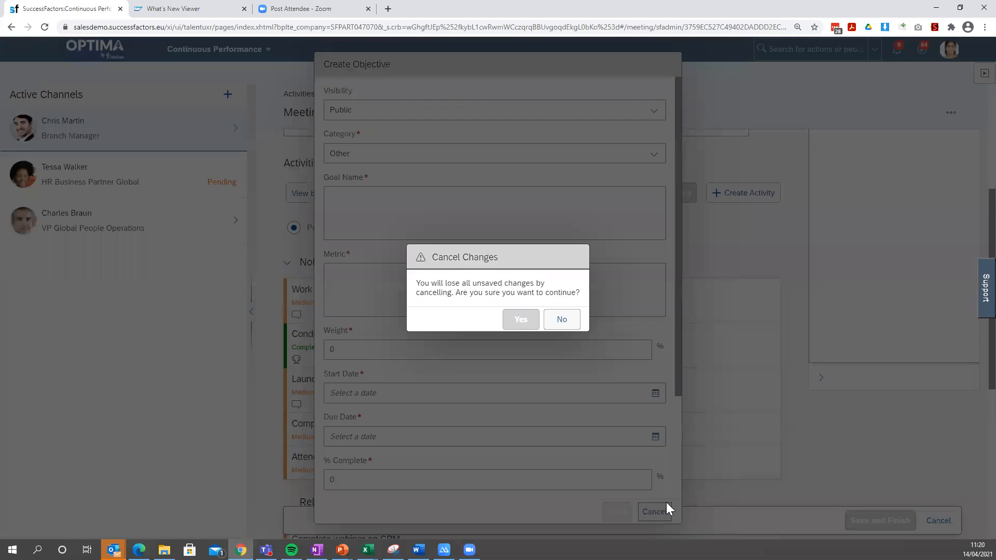
click(521, 320)
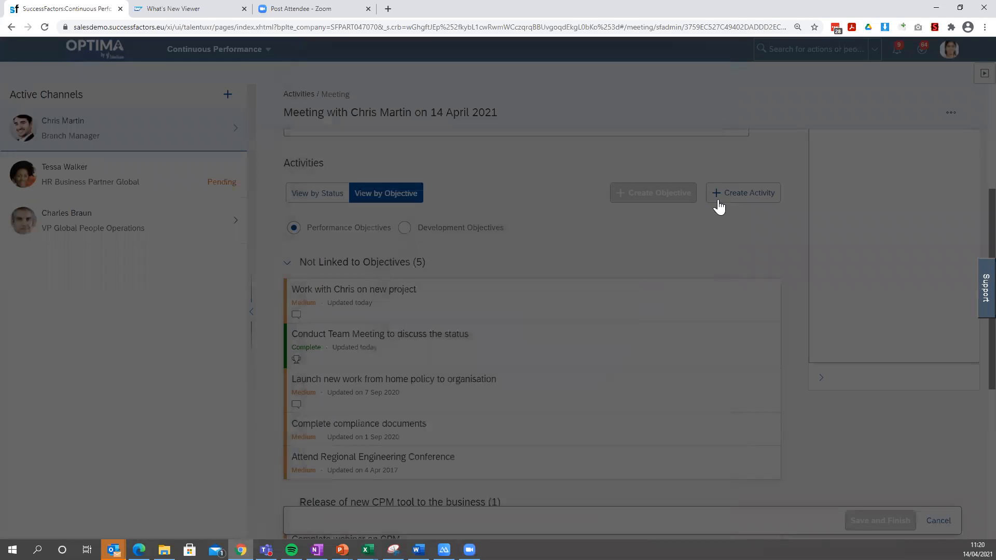
click(720, 205)
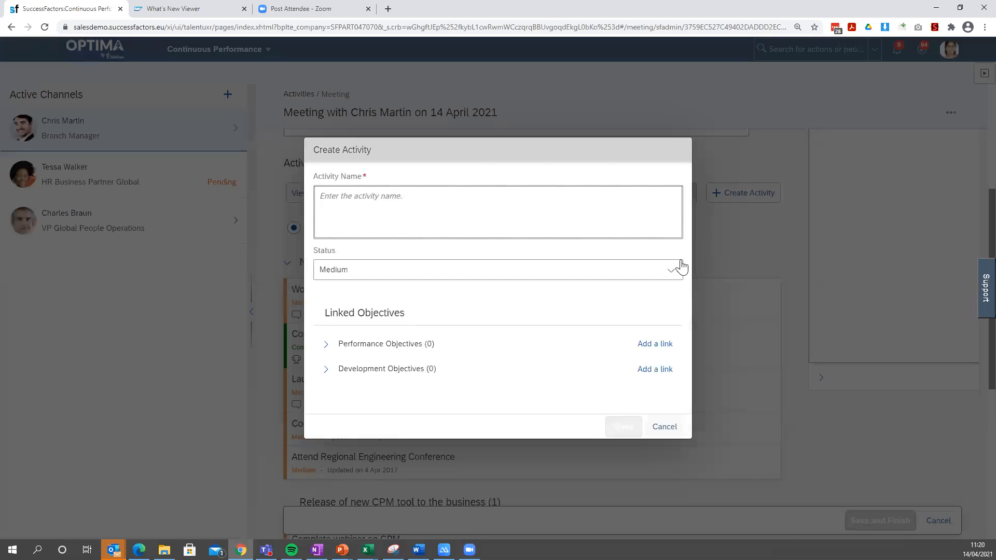
click(664, 427)
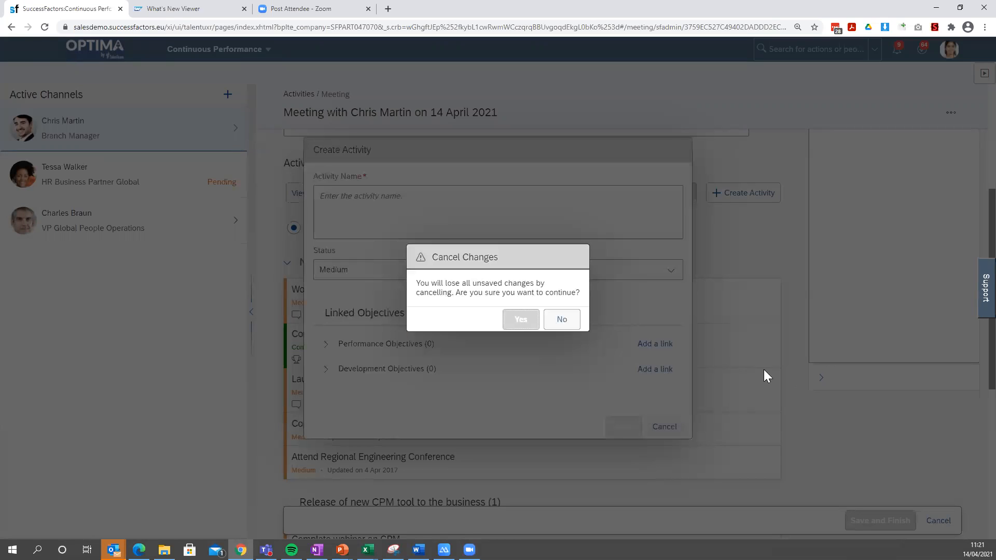
click(521, 320)
Finish the meeting and save it to the meeting history.
scroll(772, 288, down, 6)
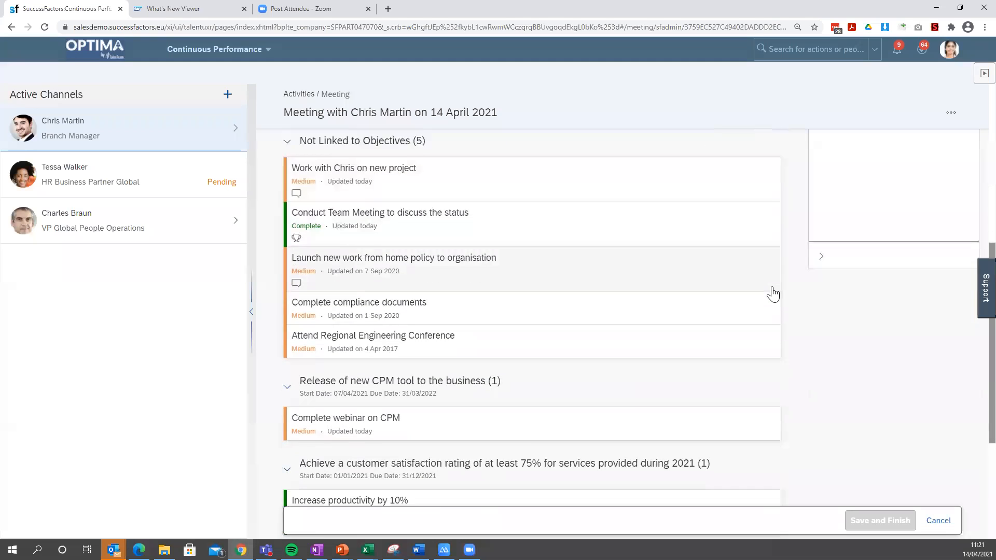
scroll(772, 292, up, 5)
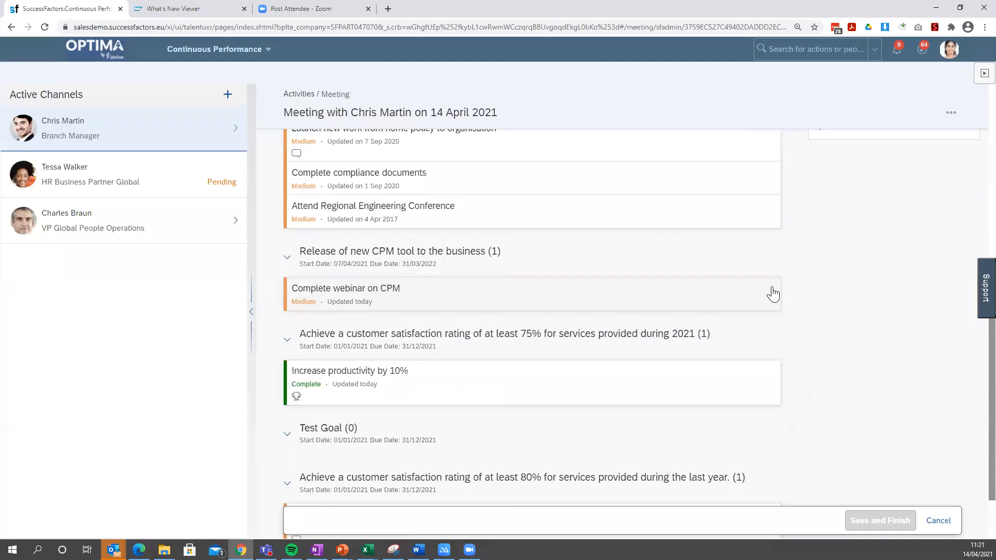
click(872, 522)
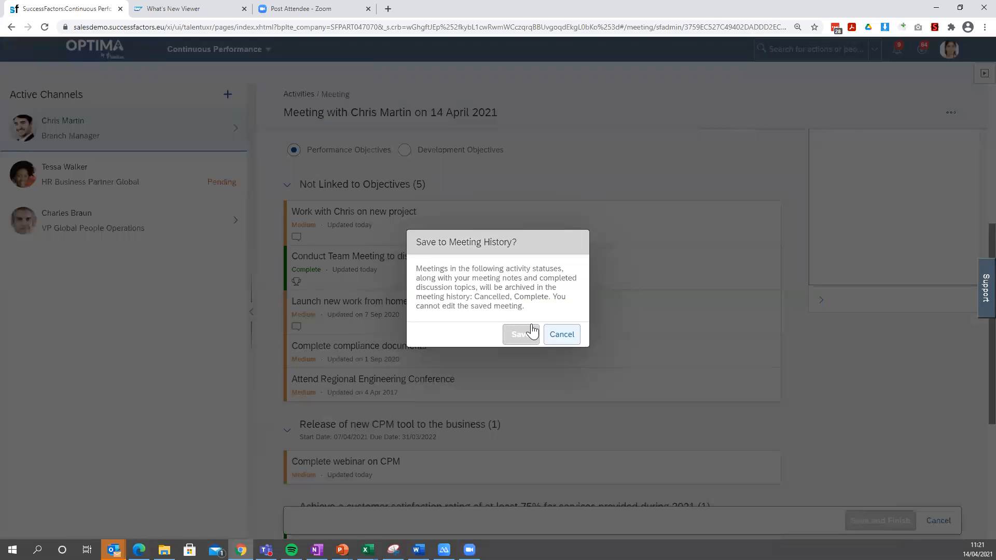
click(518, 336)
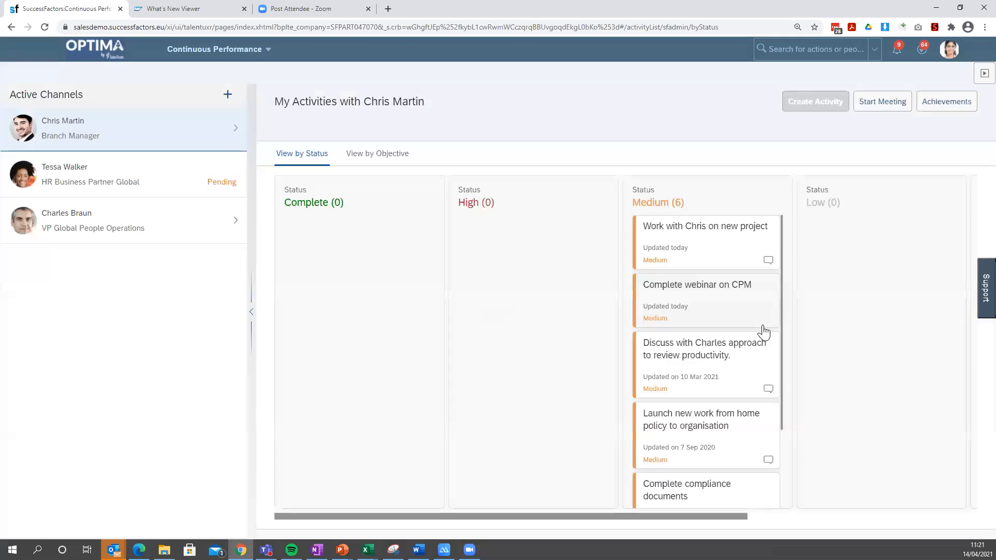
Start another meeting with the branch manager and review the archived 14 April 2021 meeting from the meeting history.
click(870, 102)
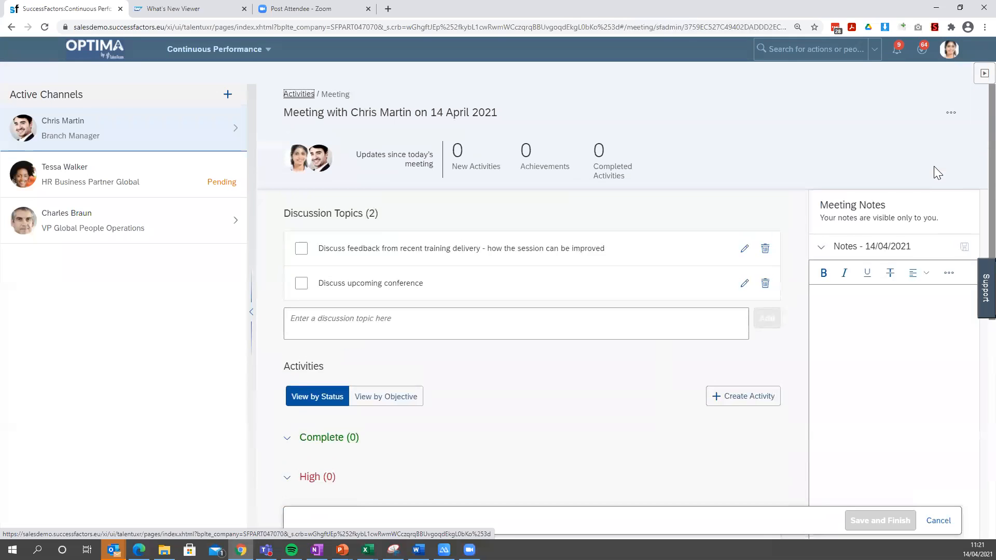
click(958, 113)
click(945, 139)
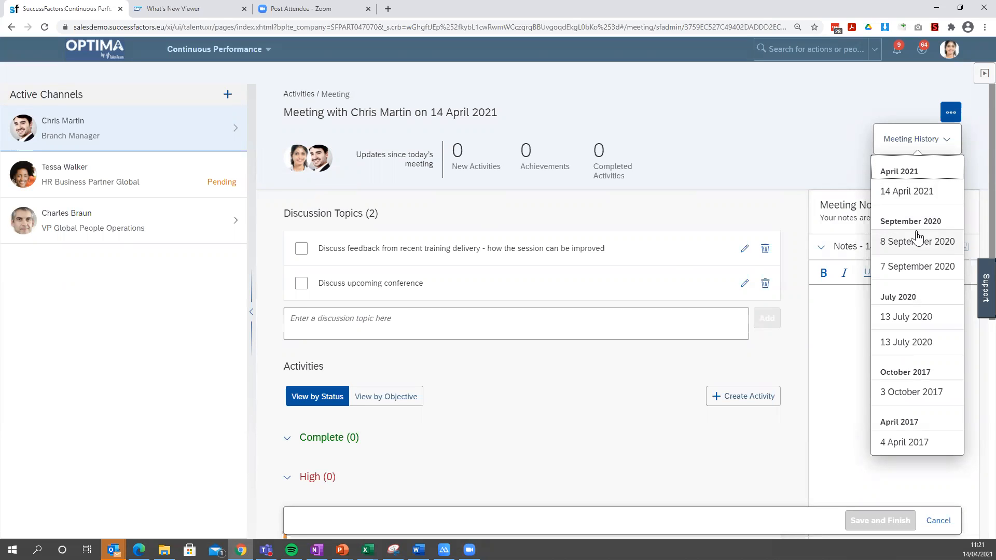
click(900, 193)
scroll(748, 296, down, 1)
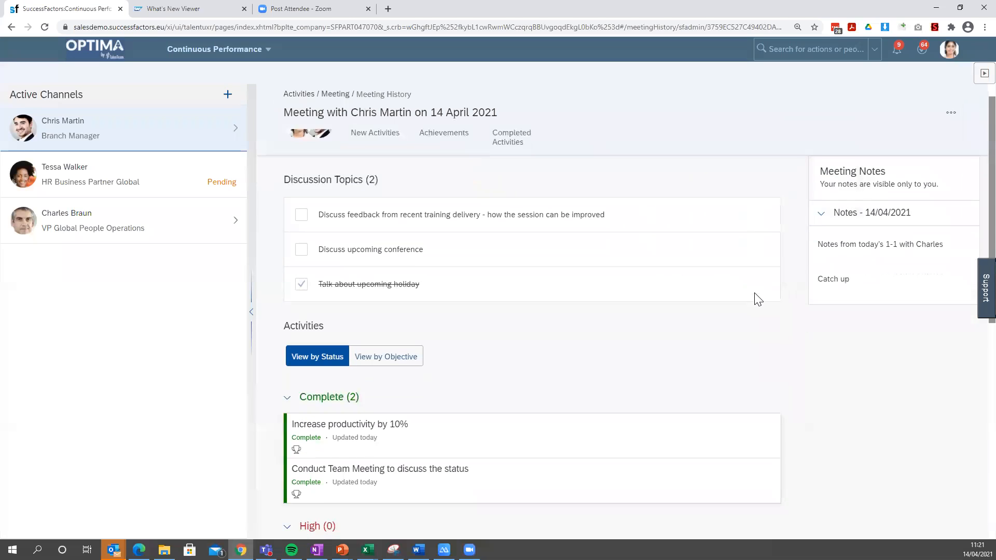
scroll(570, 301, down, 2)
scroll(727, 332, up, 3)
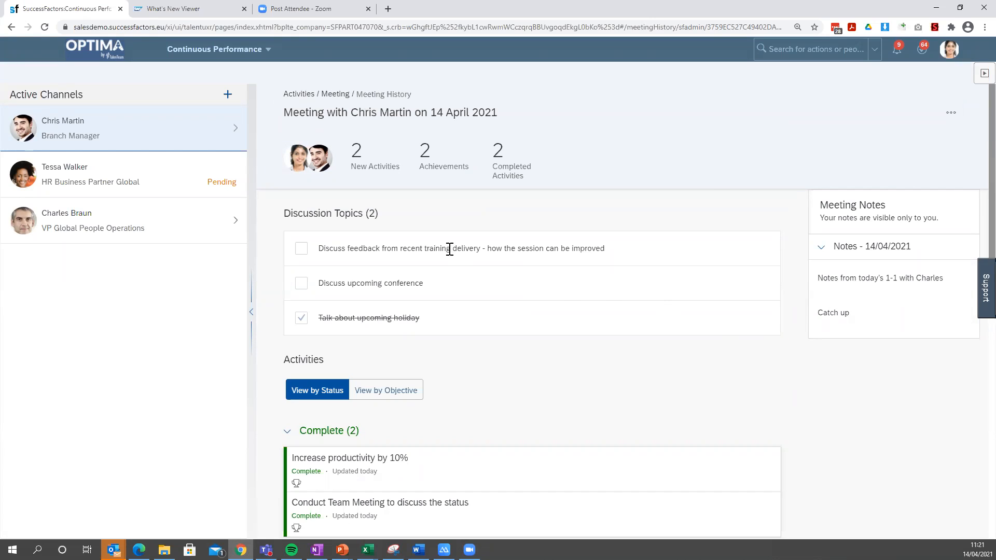
click(949, 113)
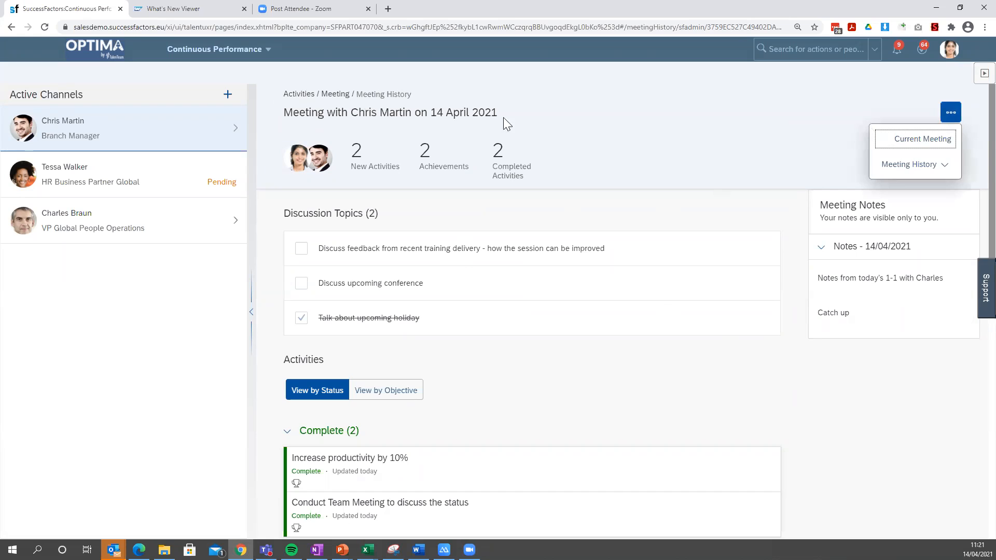
Return from the meeting to the activities shared with the branch manager and change the new project activity's status to High.
click(898, 138)
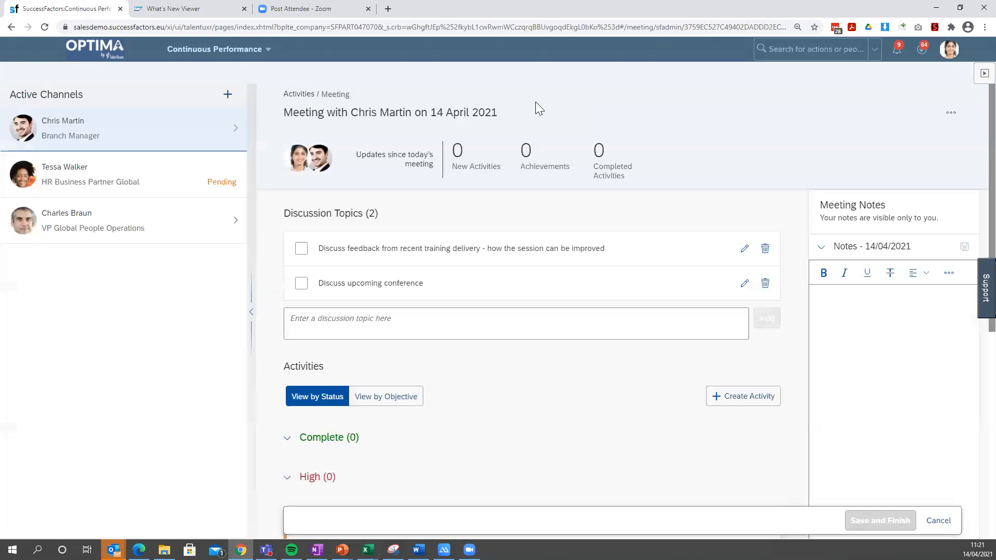
click(302, 96)
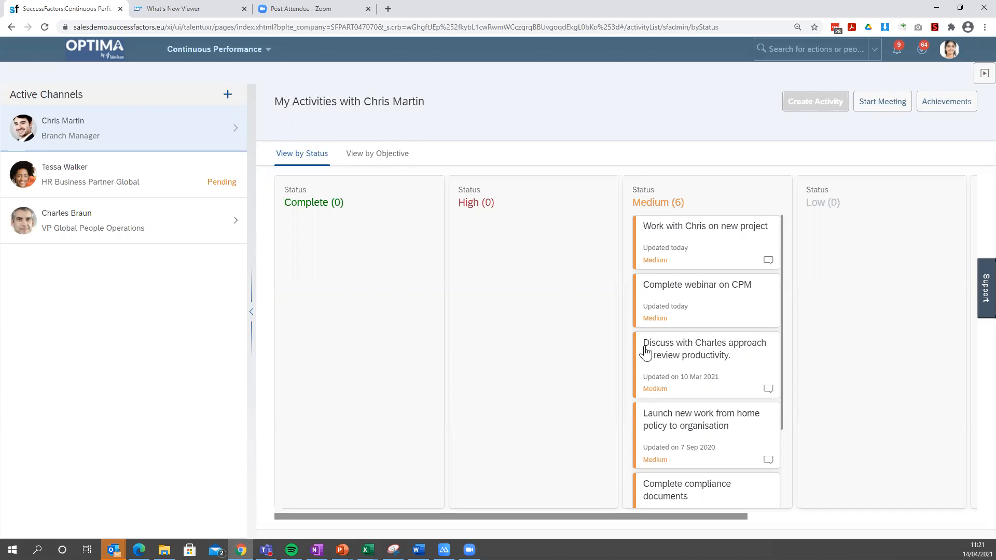
drag(694, 236, 519, 244)
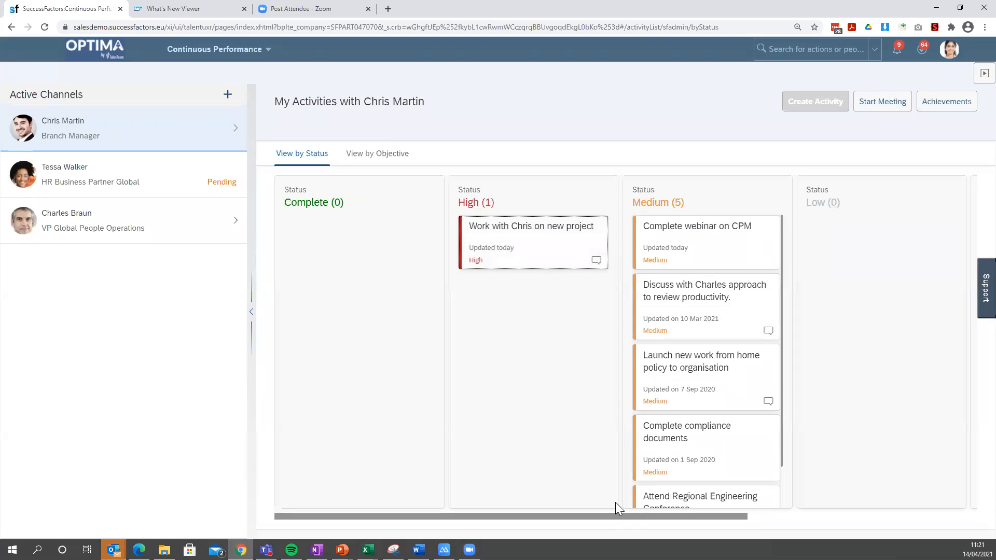
Move the activity about the approach to review productivity from Medium to the Cancelled status.
drag(608, 516, 834, 516)
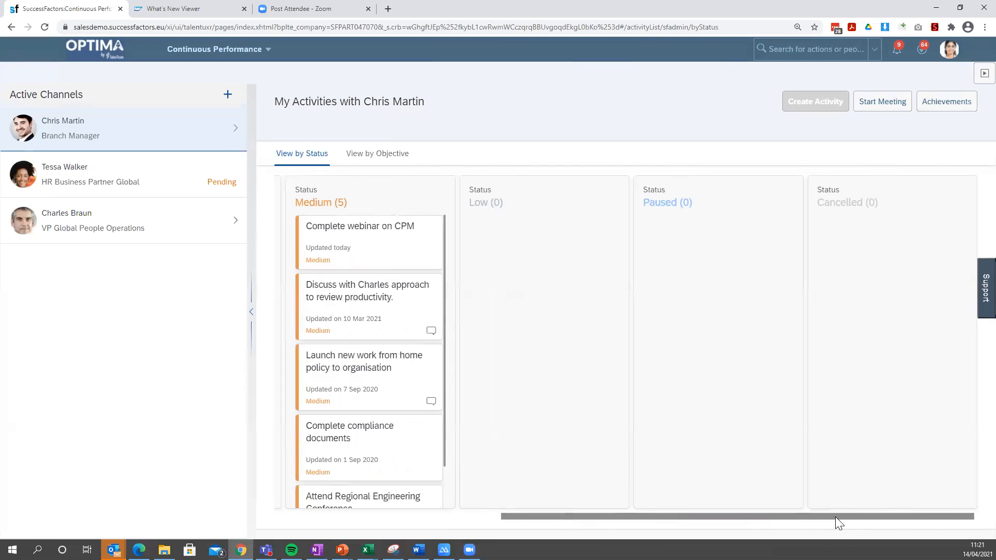
drag(369, 287, 865, 239)
drag(576, 517, 305, 525)
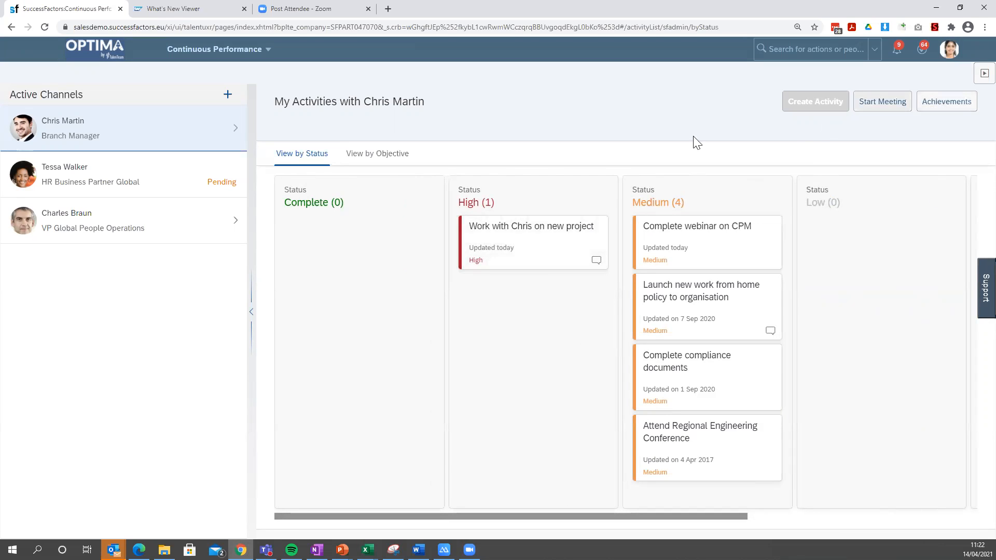
View the activities by development objective and link the activity about reviewing productivity to Goal 1.
click(401, 154)
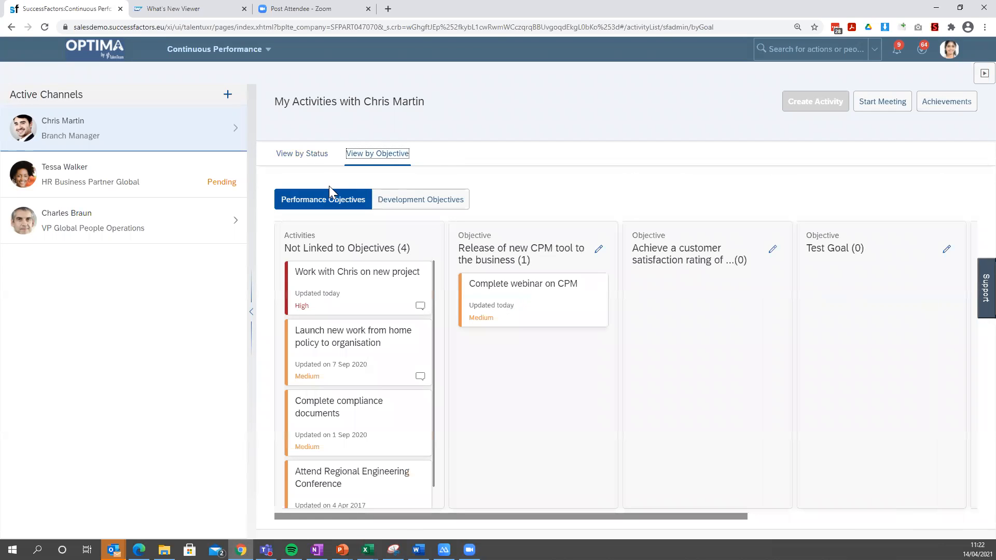
click(421, 210)
drag(371, 281, 533, 291)
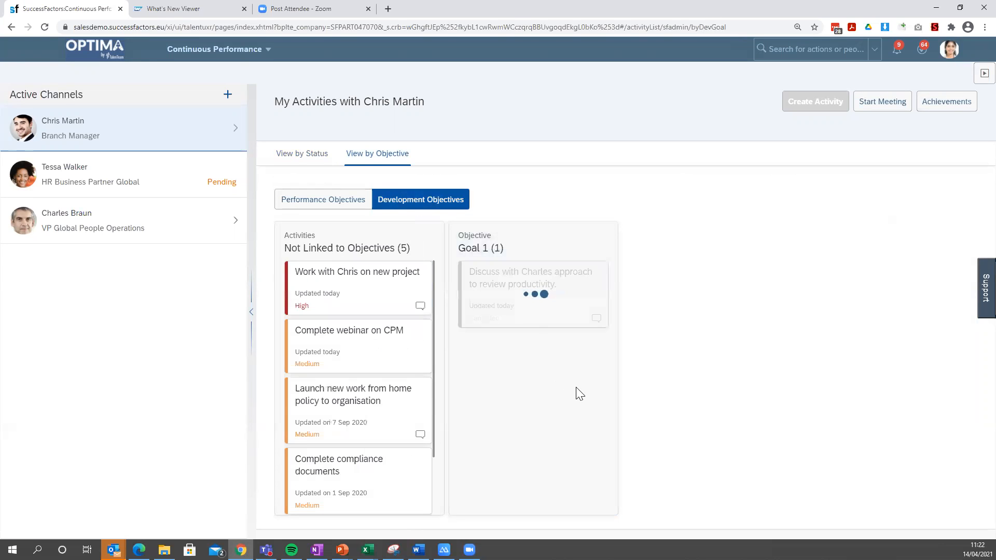
Look over the activities by performance objective and review the achievements summary.
click(326, 206)
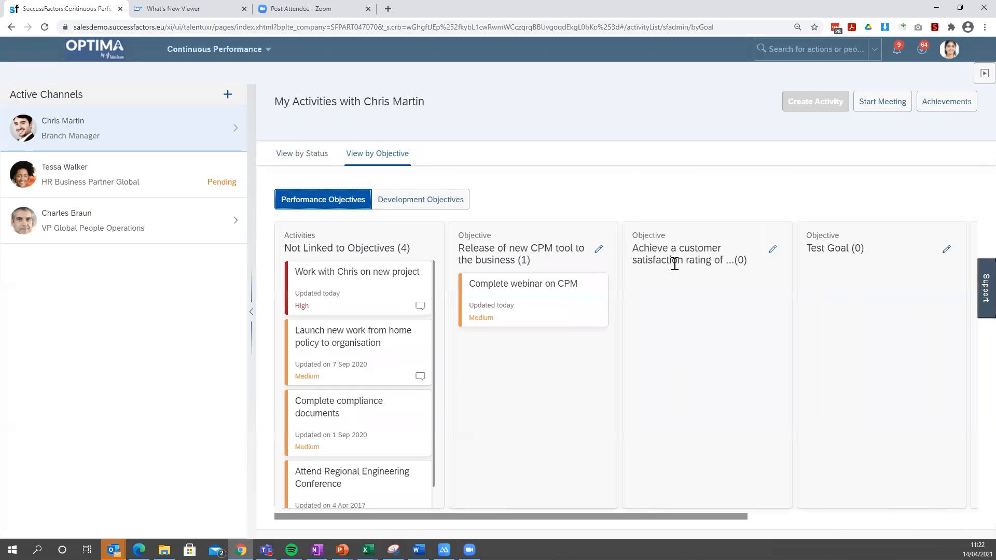
click(952, 103)
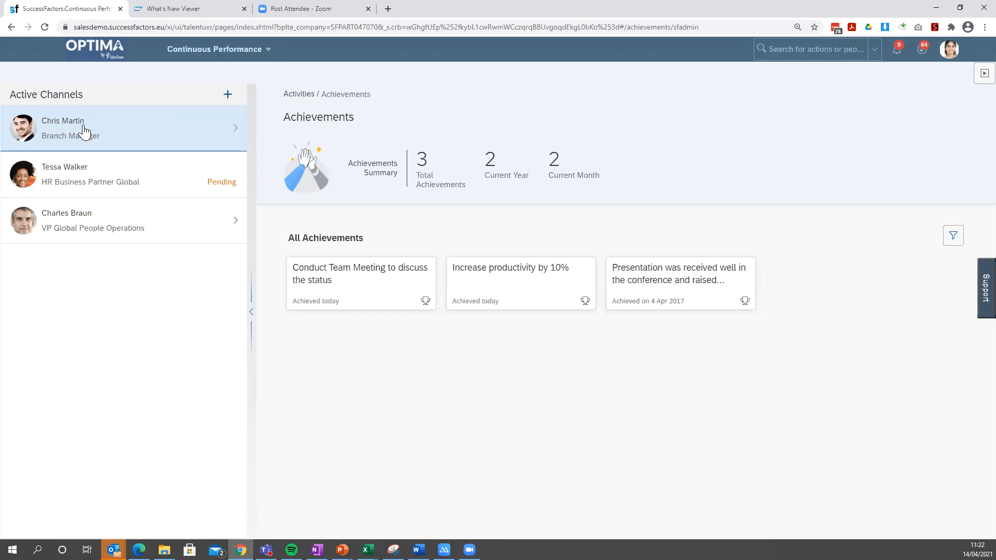
Review the activities and options of the VP Global People Operations channel and hide that channel.
click(238, 225)
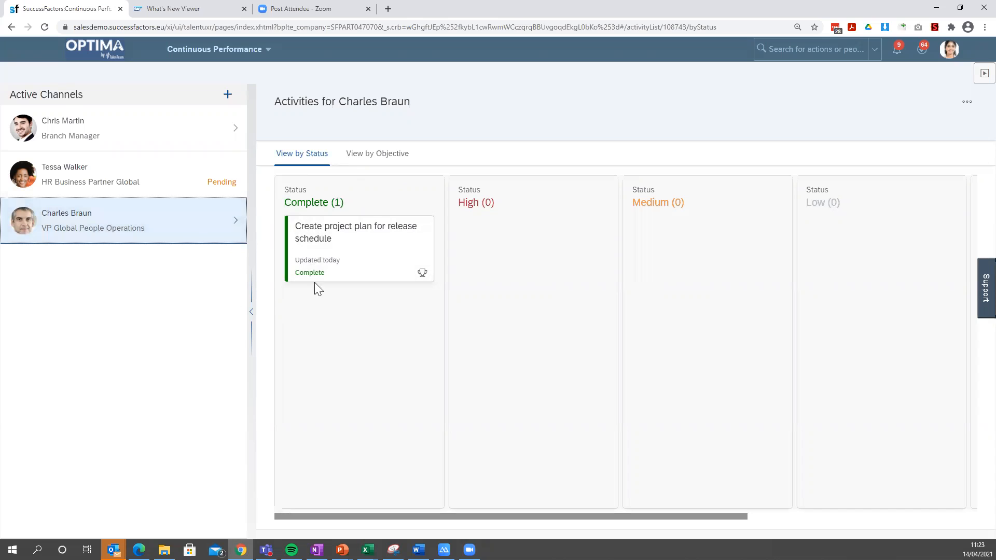
click(960, 103)
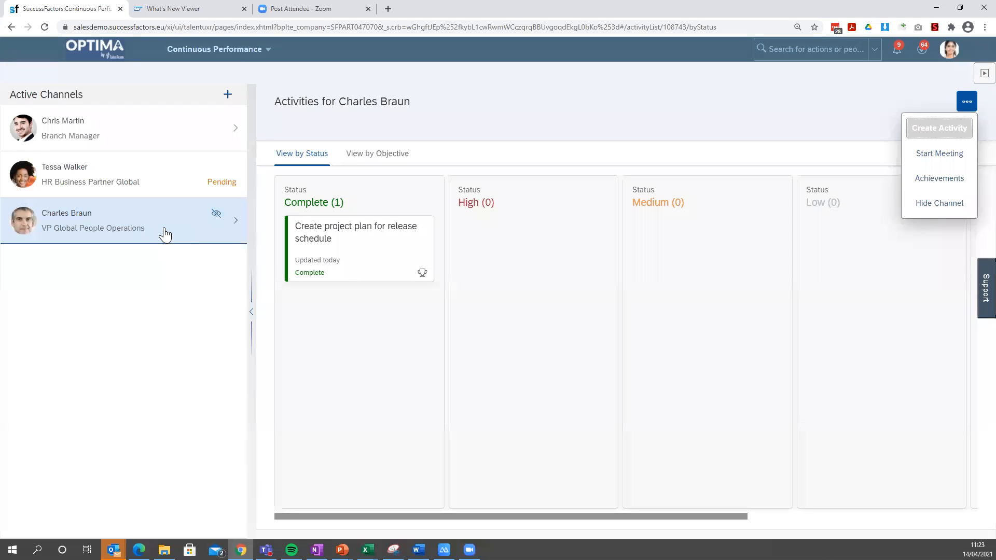
click(216, 214)
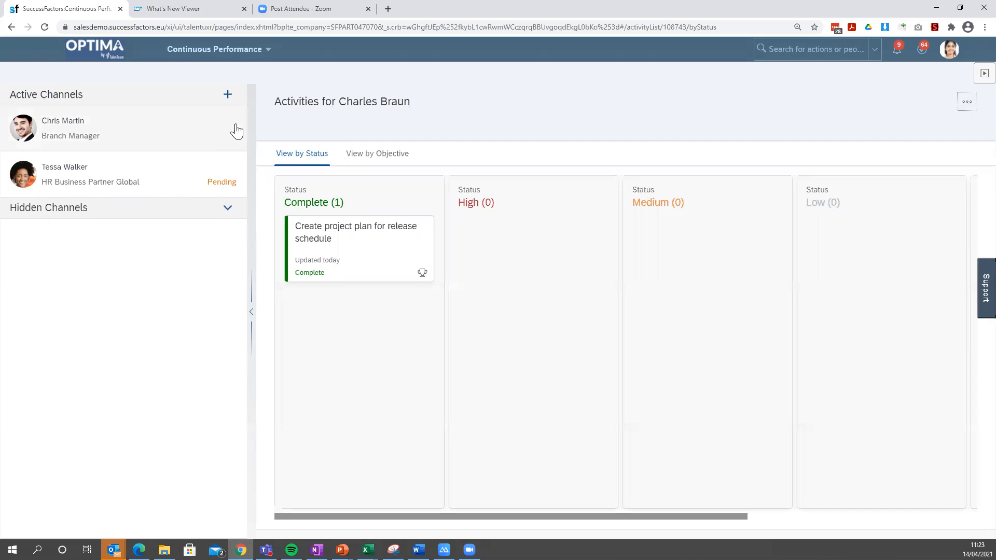
Start an invitation for a new channel and select the Production Director as the person to invite.
click(237, 95)
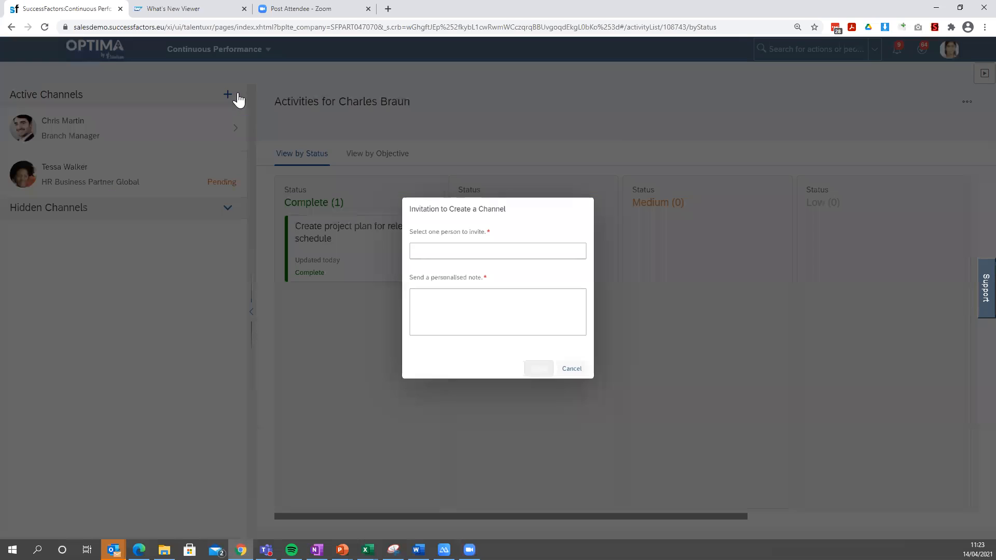
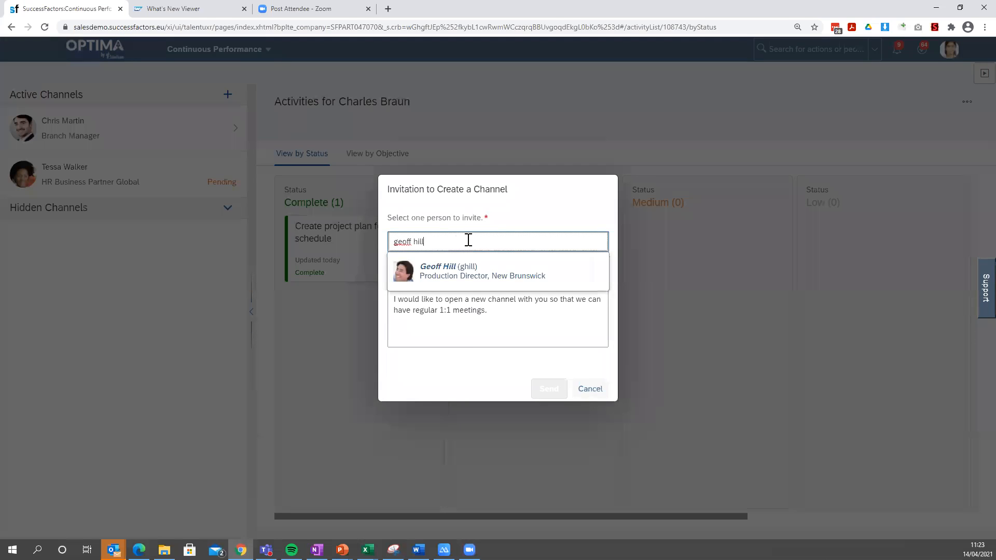
click(556, 272)
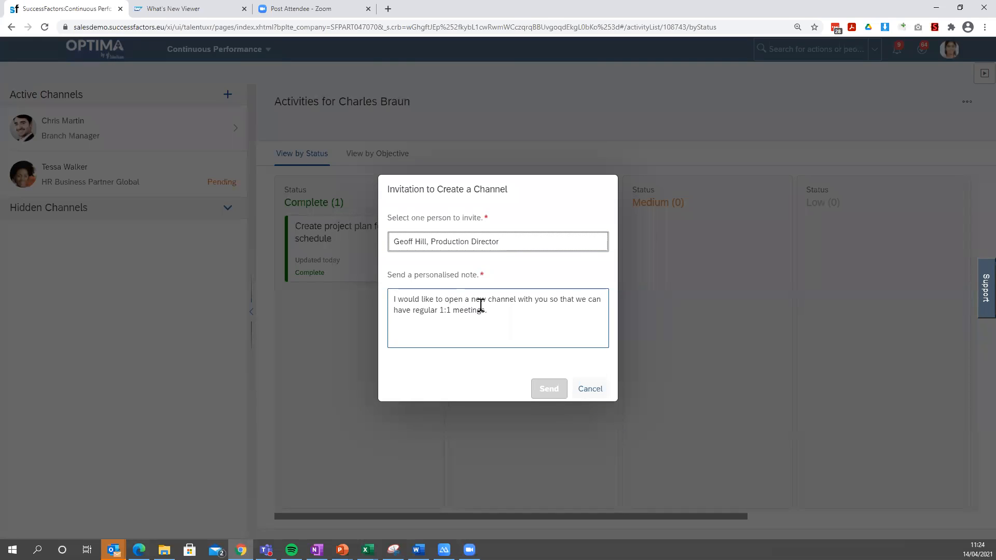
Append "Be great as you are the project lead." to the personalised note and send the channel invitation.
click(517, 321)
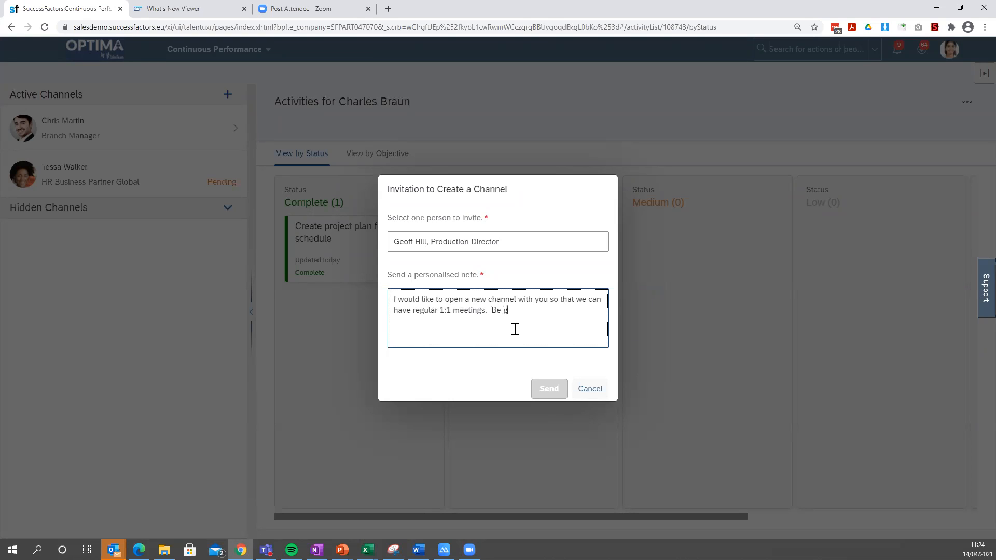
text(Be great as you are the project loead.)
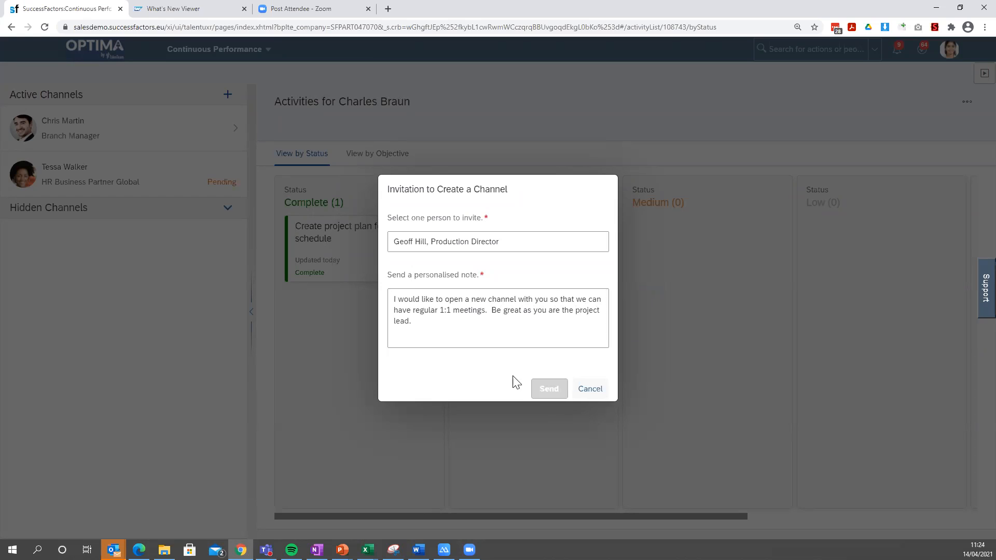
click(535, 389)
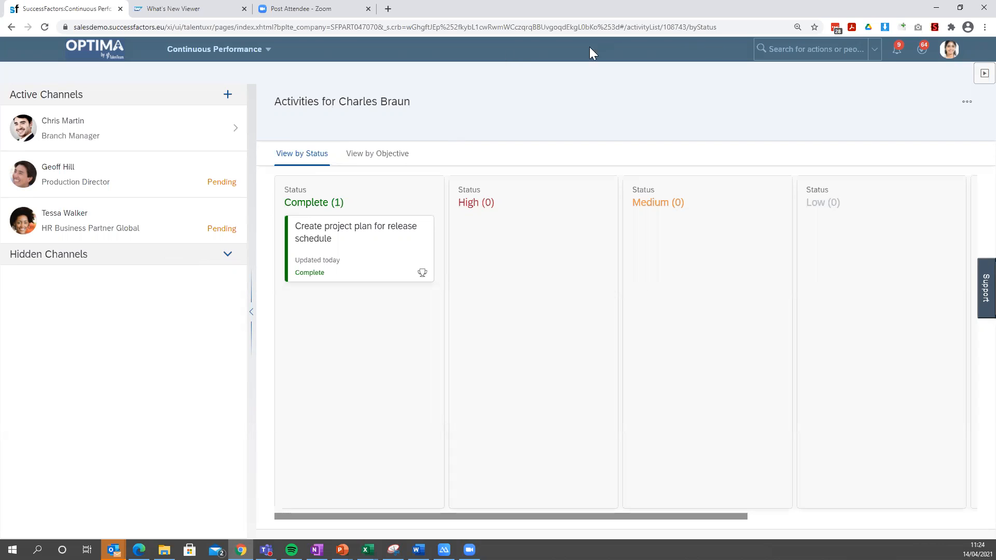
click(950, 57)
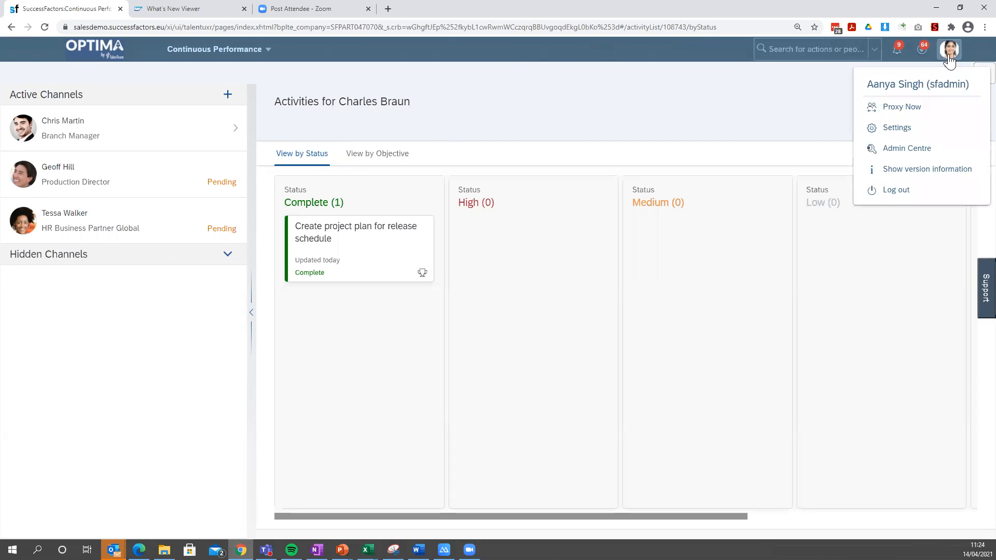
click(903, 109)
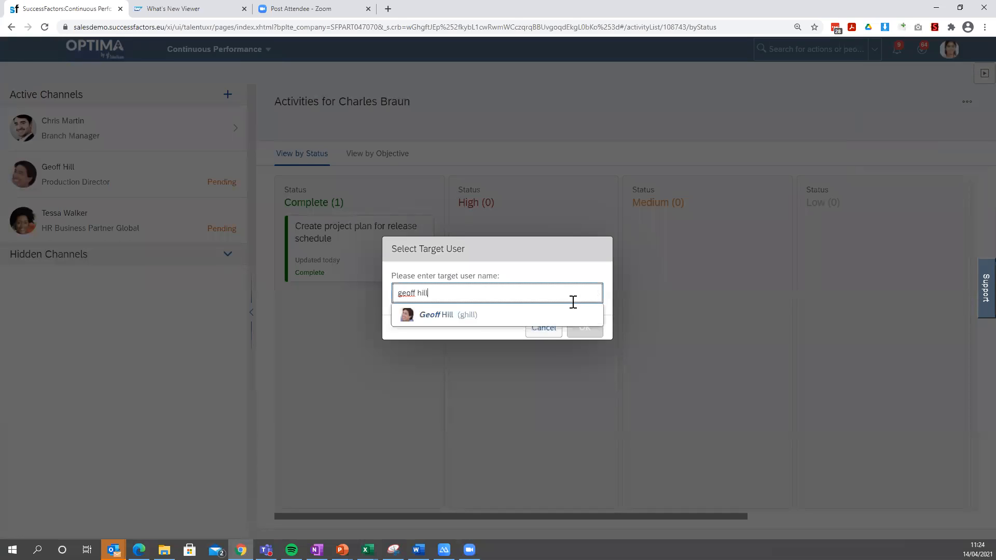
click(447, 317)
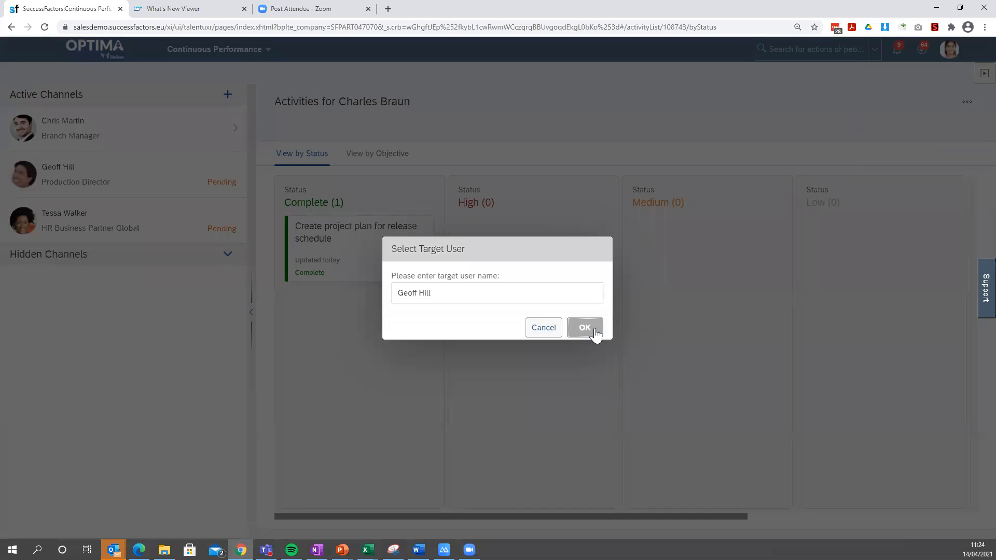
click(590, 330)
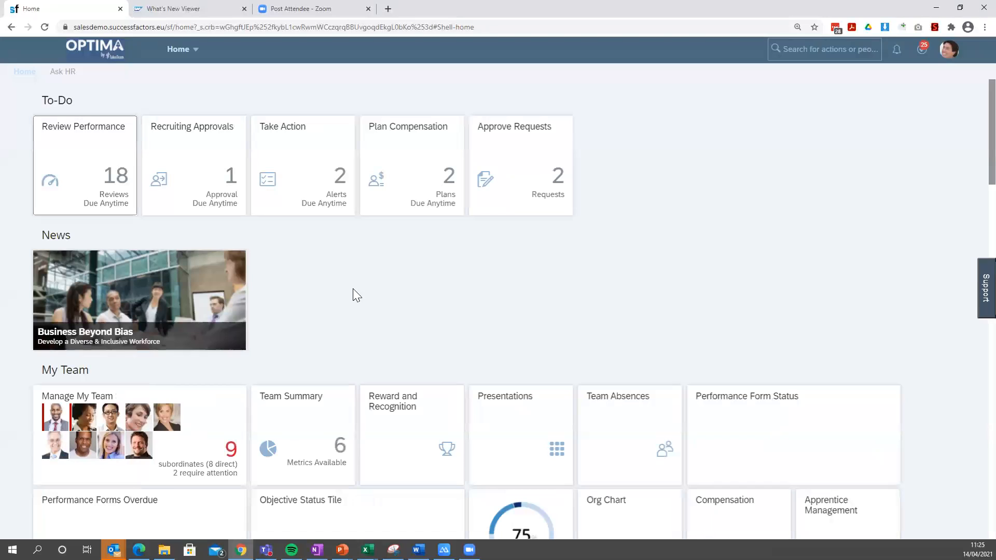
Dismiss the home page overlay and open Continuous Performance as the Production Director.
click(200, 50)
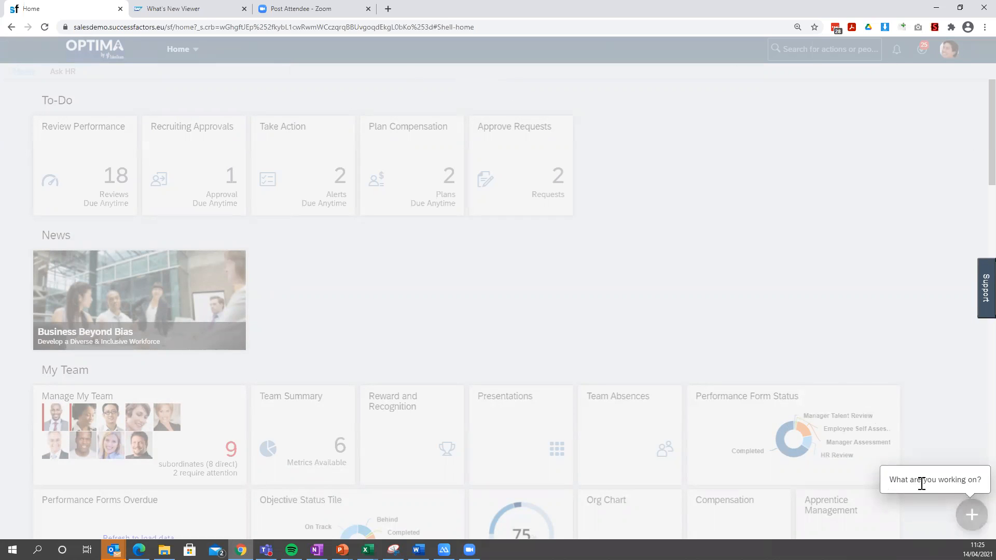
click(973, 516)
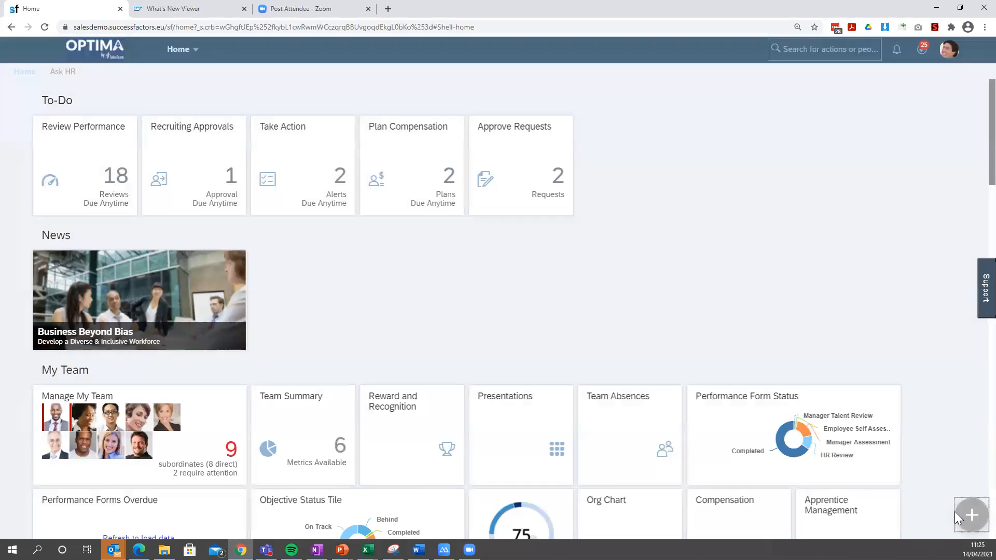
click(197, 52)
click(222, 113)
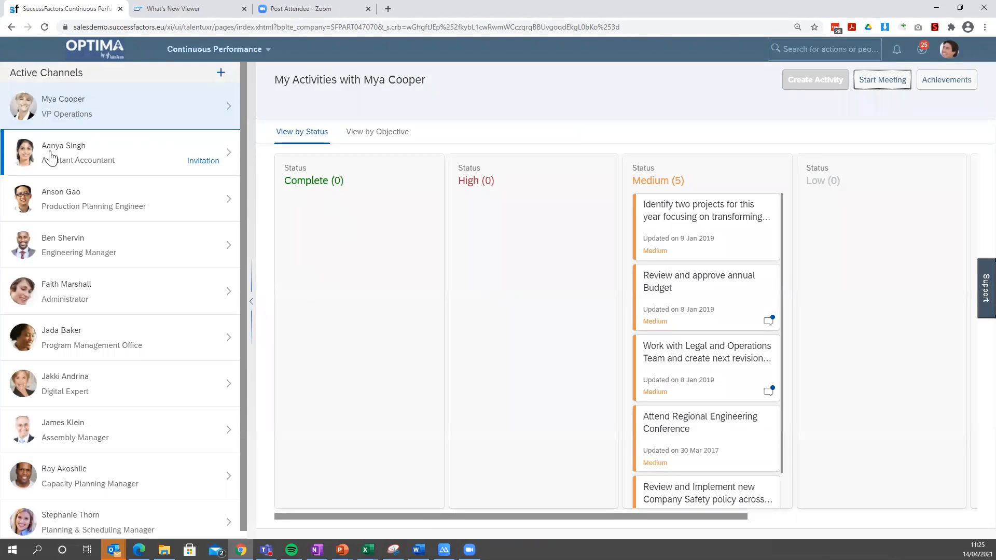
click(136, 159)
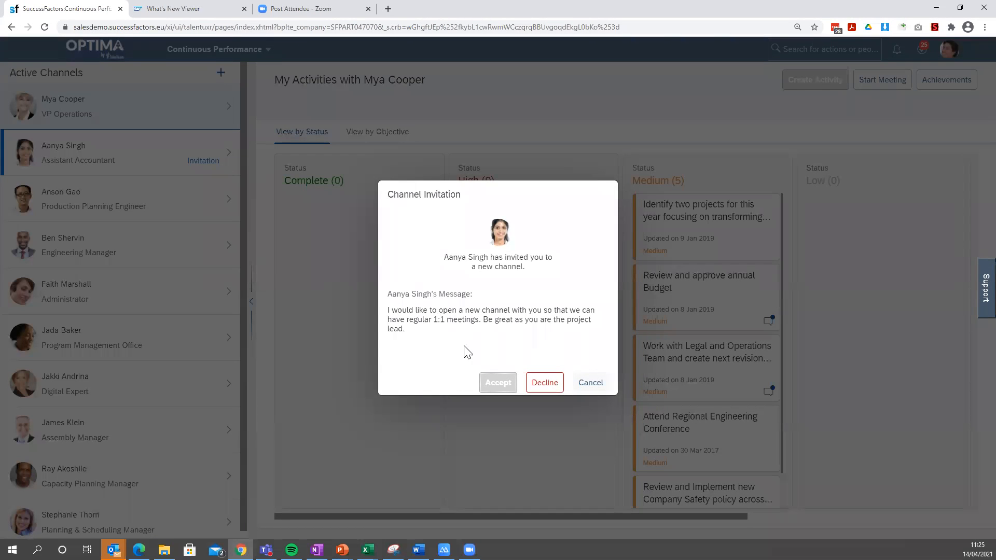
click(487, 381)
click(489, 388)
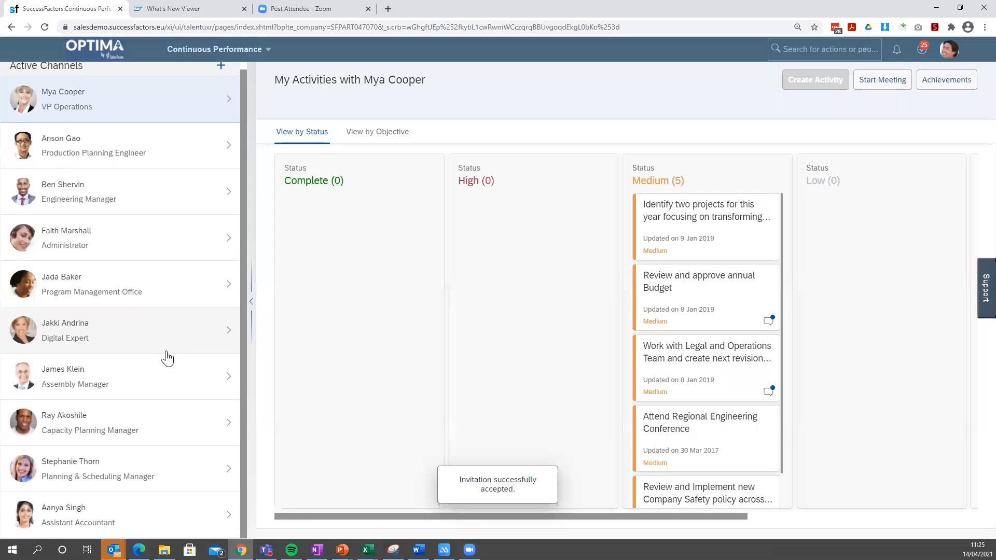
Open the accepted channel with the Assistant Accountant, start a meeting and look over the meeting page.
click(89, 512)
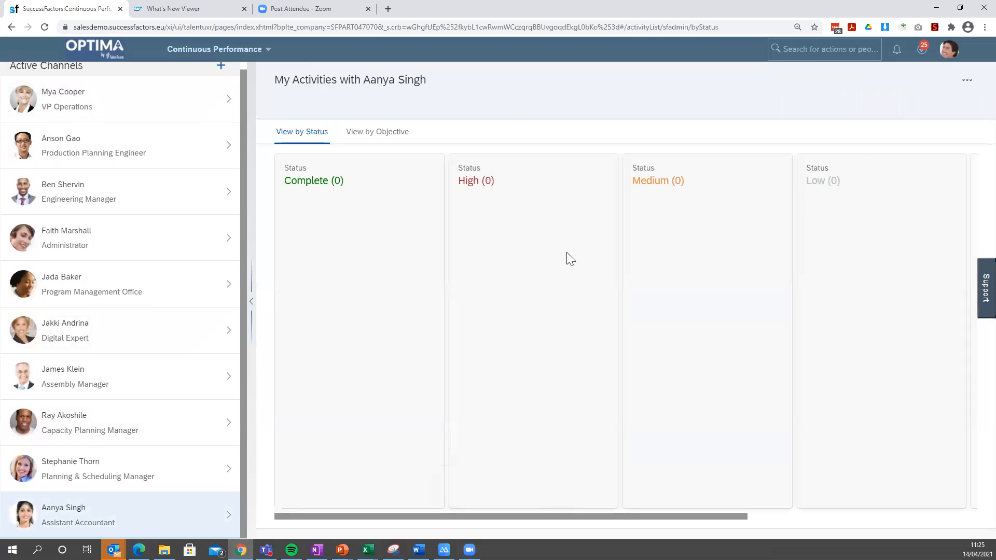
click(967, 79)
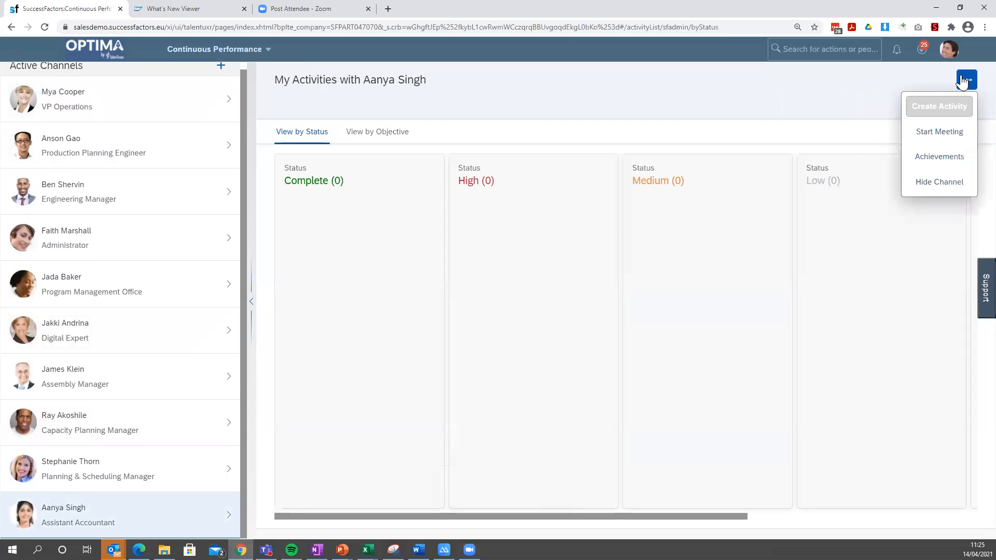
click(943, 132)
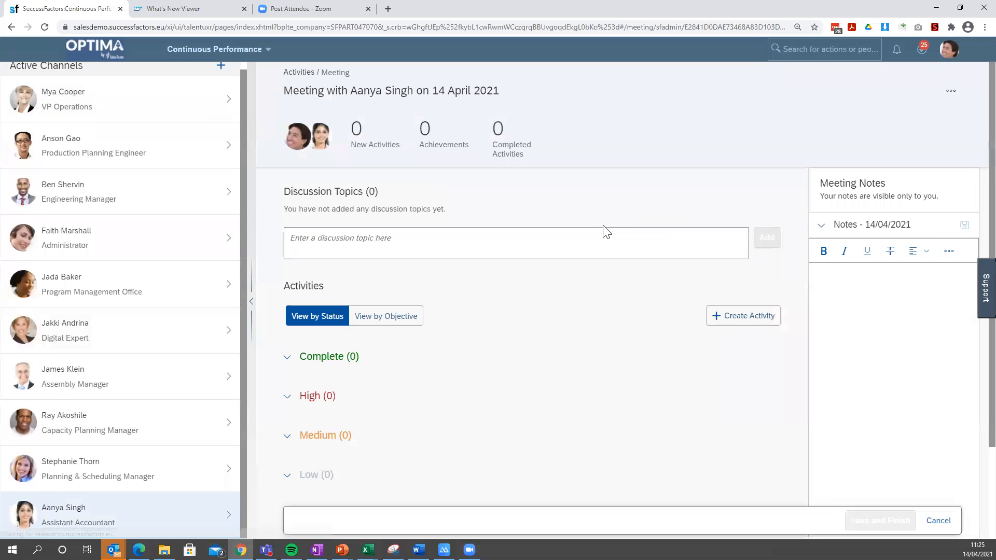
scroll(596, 311, down, 2)
scroll(596, 316, up, 2)
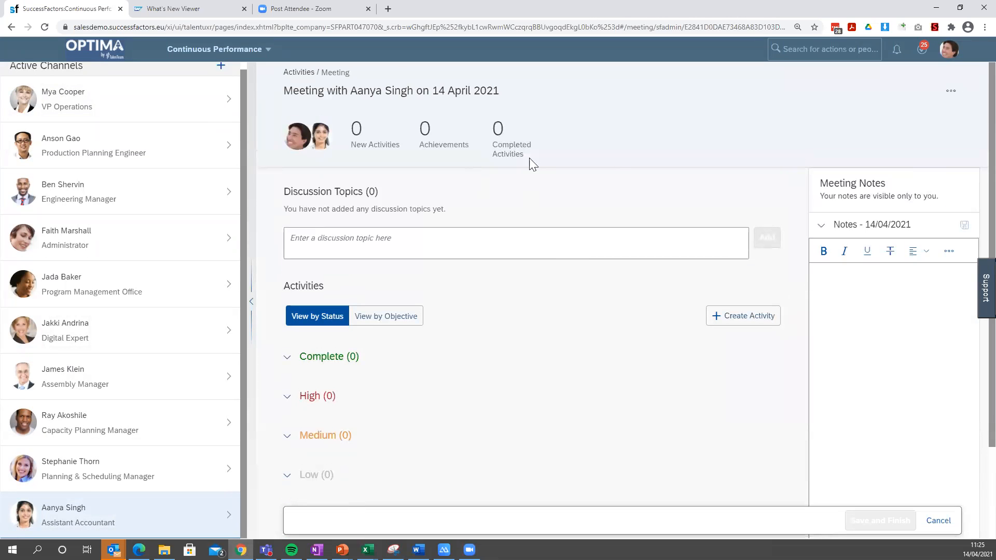
End the proxy session to return to the original account and reopen Continuous Performance.
click(949, 49)
click(892, 109)
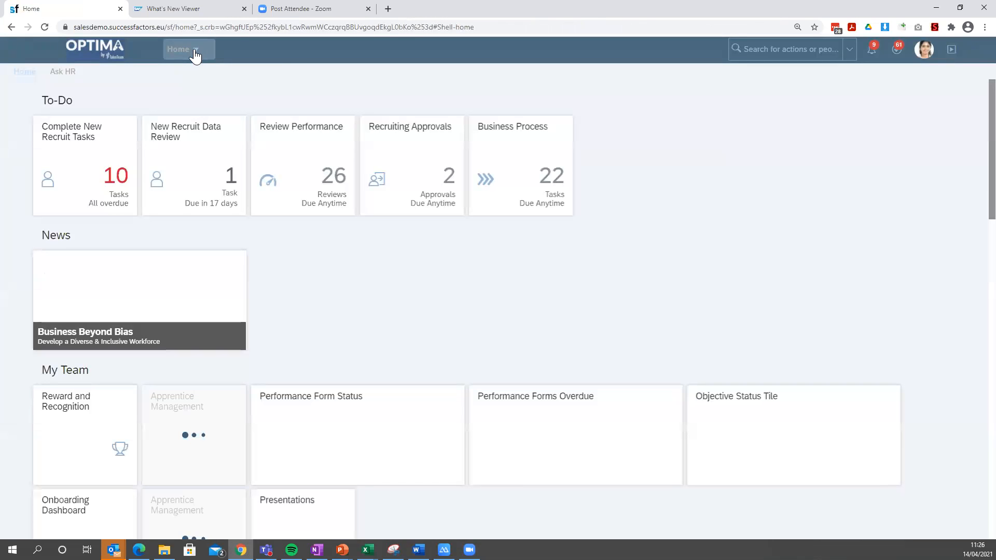
click(201, 56)
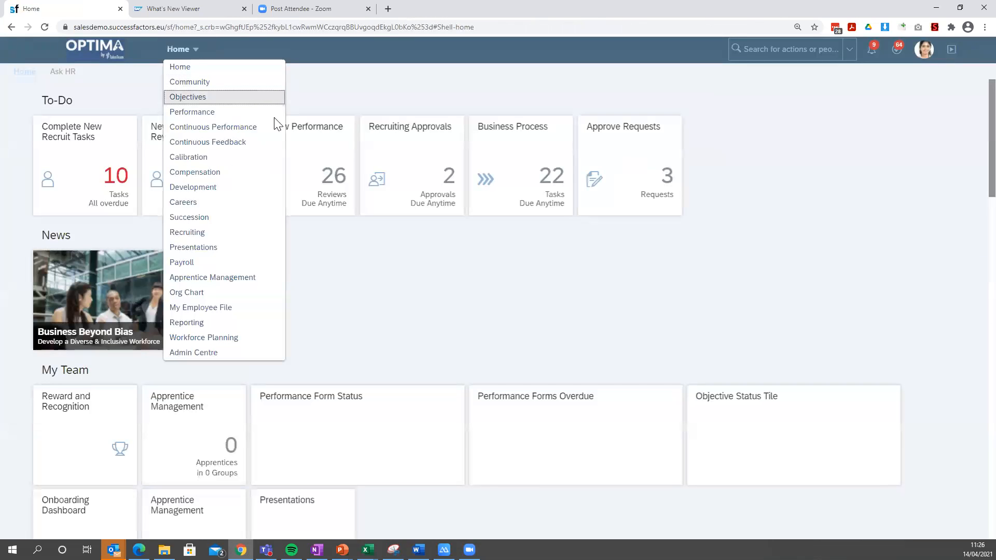
click(238, 132)
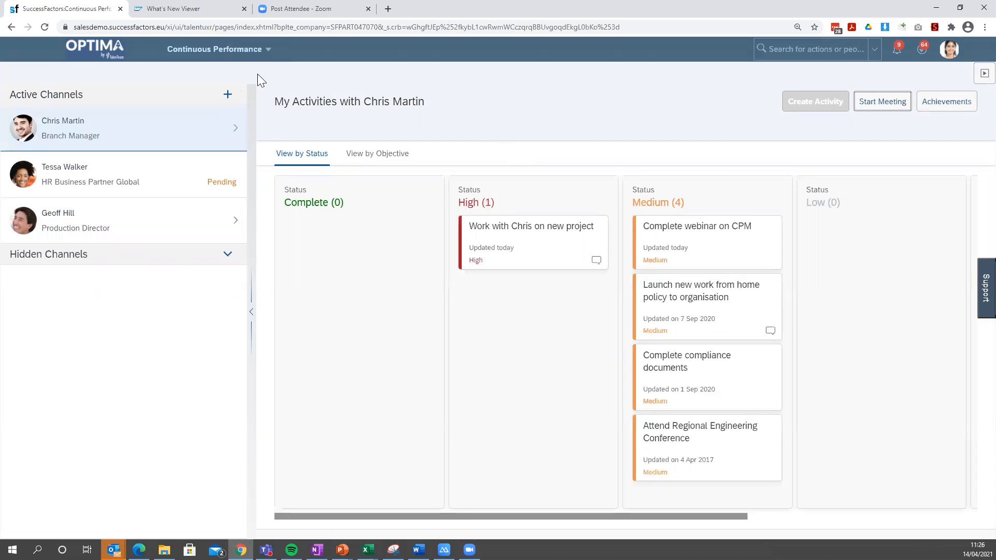
Open Continuous Feedback and view the feedback given.
click(249, 49)
click(270, 143)
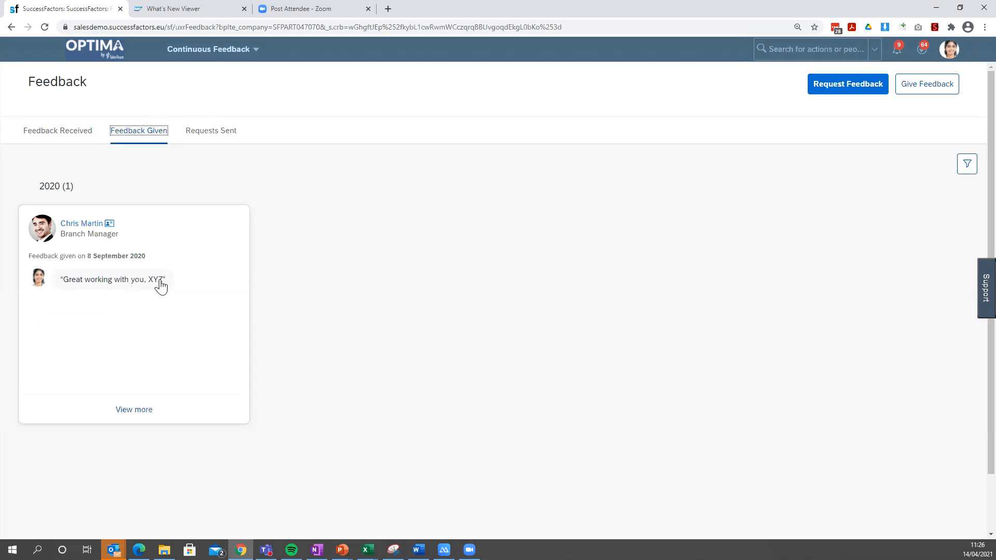
View the sent requests and start a feedback request to the Auditor with the topic "Recent project work".
click(208, 140)
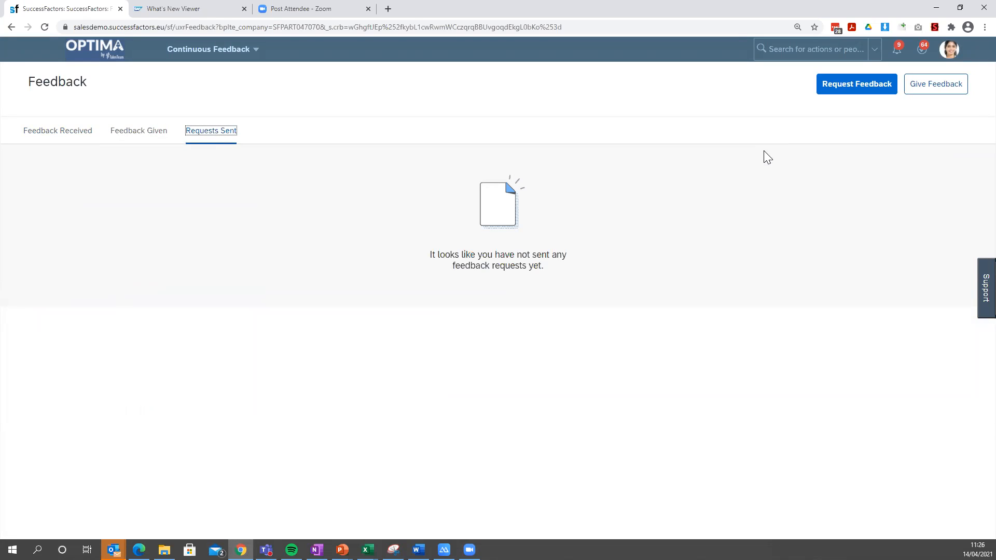
click(862, 84)
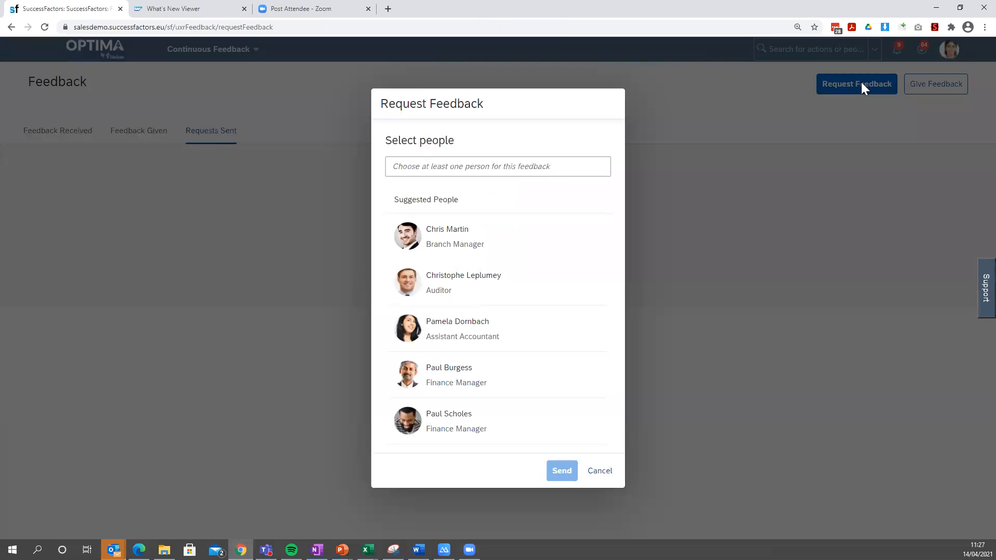
click(522, 284)
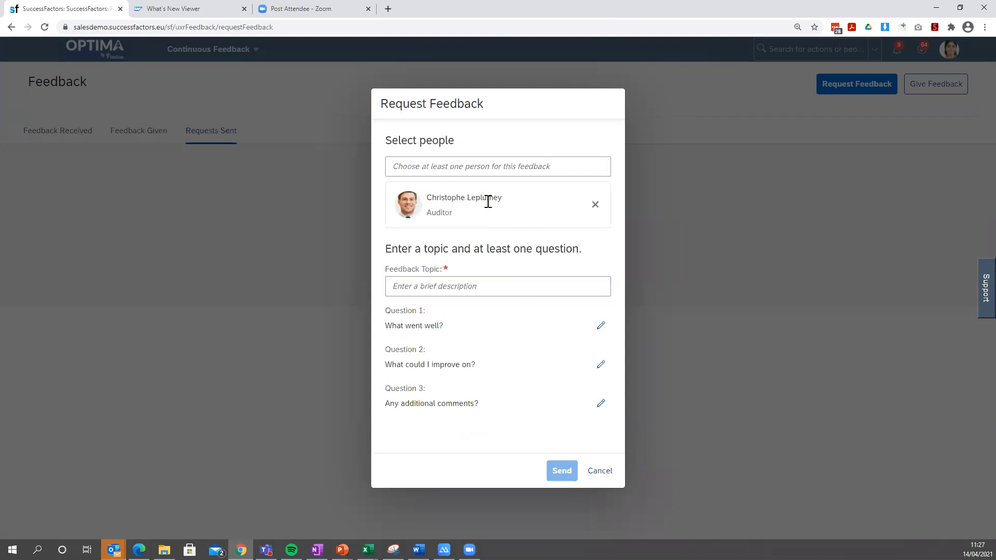
click(427, 287)
text(Recent)
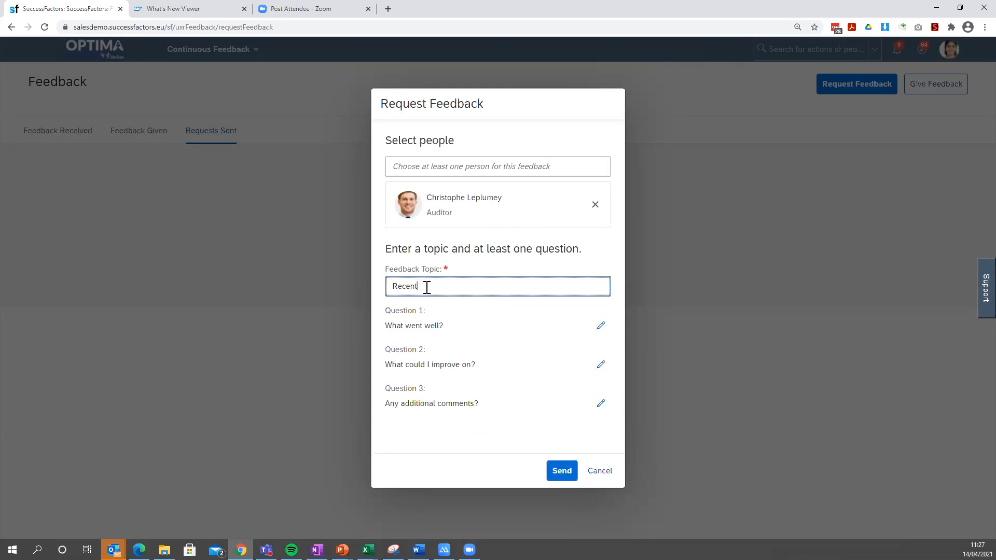
text( project work)
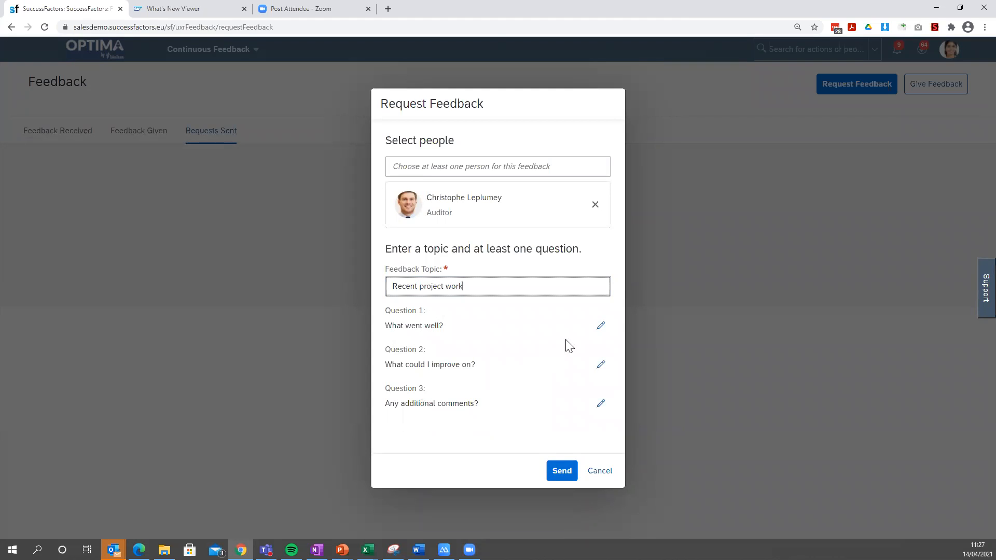
Reword the request's first question as "What went well on the recent project?" and send the request.
click(601, 326)
drag(527, 326, 391, 326)
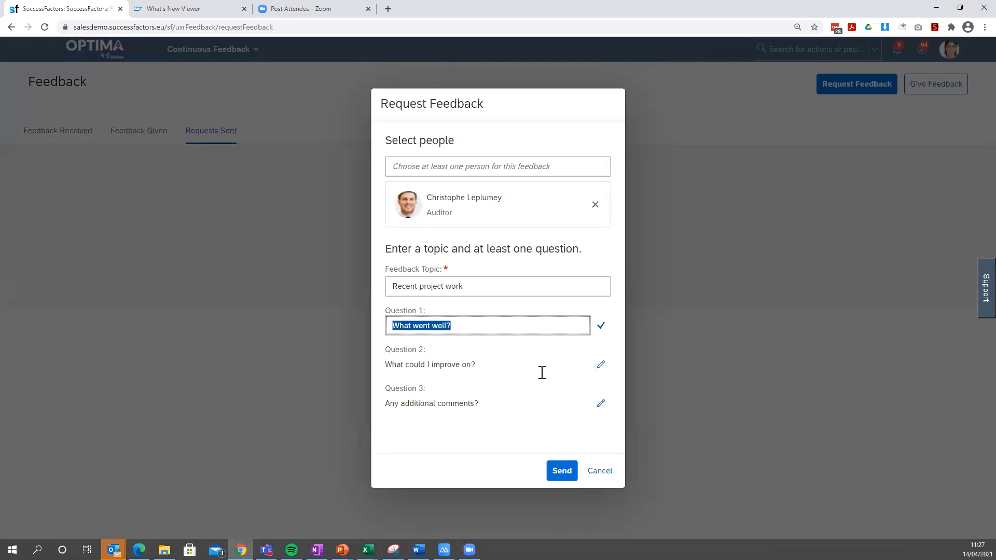
key(End)
key(BackSpace)
text(on th)
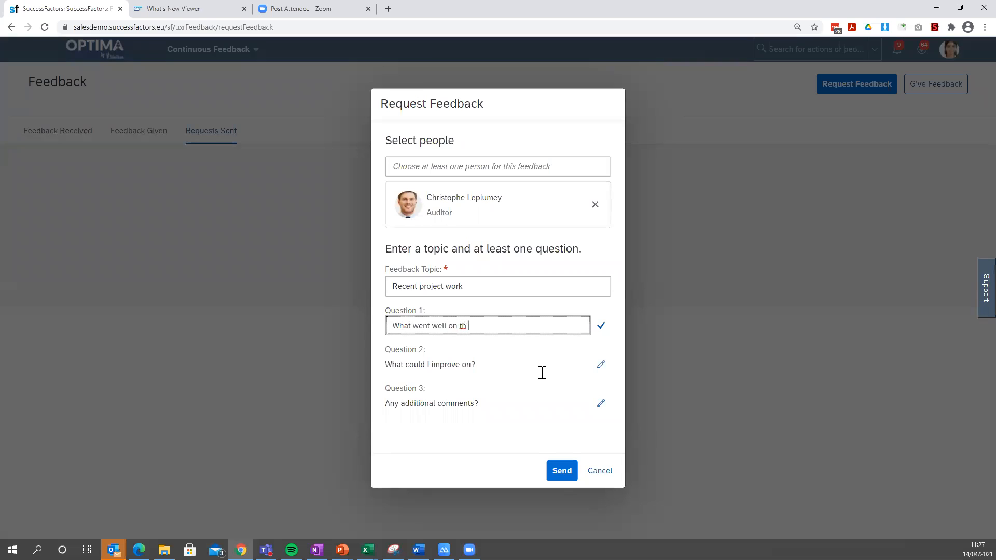
text(e recent porrojec)
key(BackSpace)
key(BackSpace)
key(BackSpace)
key(BackSpace)
key(BackSpace)
key(BackSpace)
text(roject?)
click(563, 472)
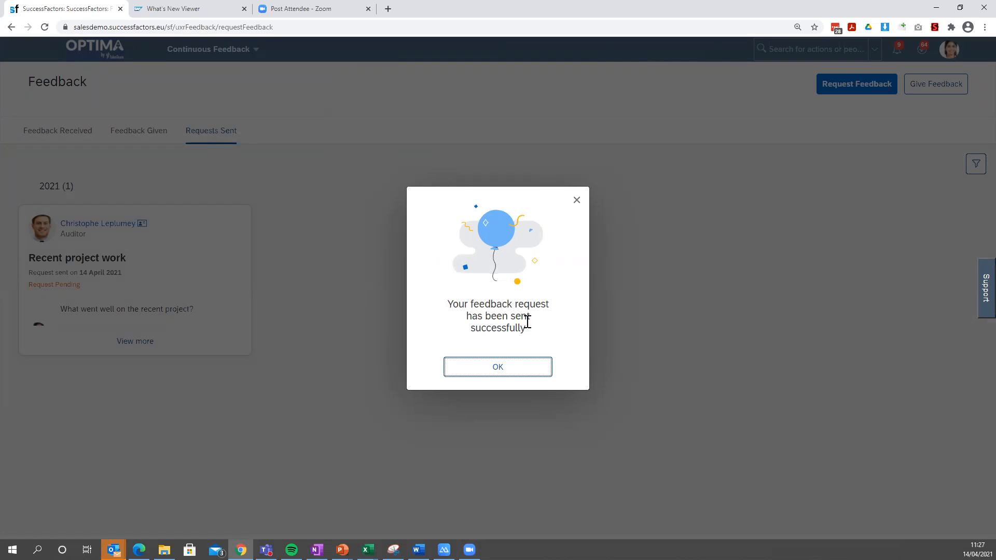
click(498, 369)
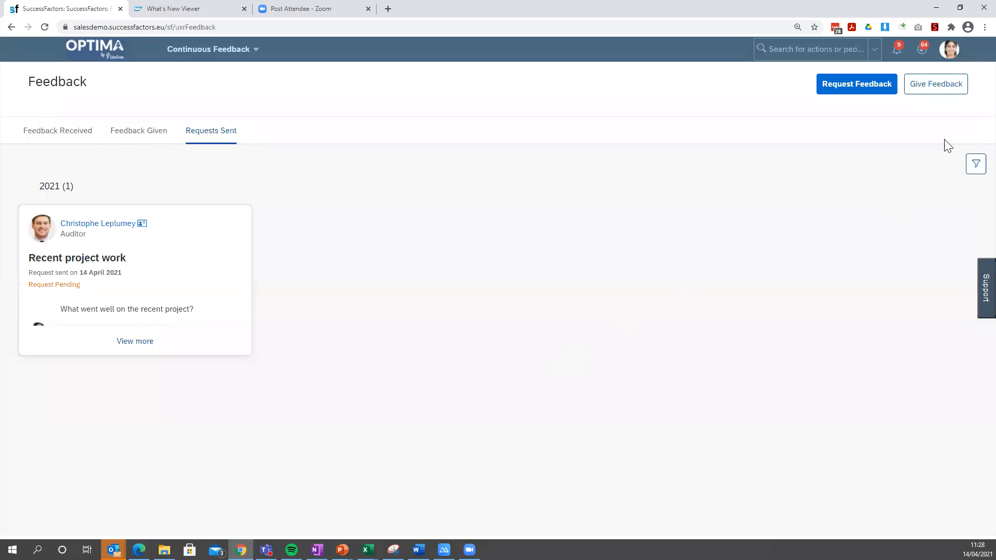
Start giving feedback to the second suggested Finance Manager with the topic "Project work".
click(948, 94)
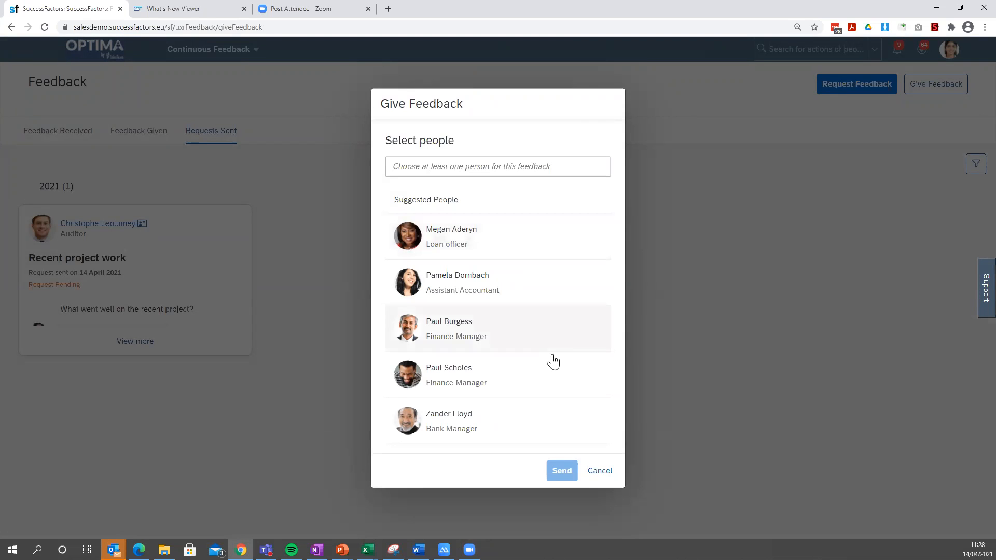
click(519, 378)
click(488, 298)
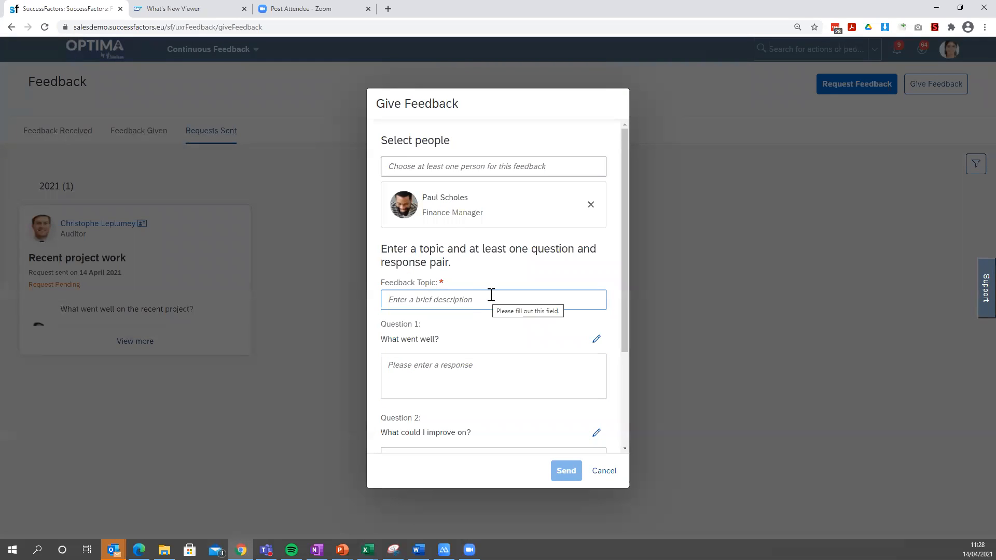
click(511, 238)
scroll(498, 244, down, 2)
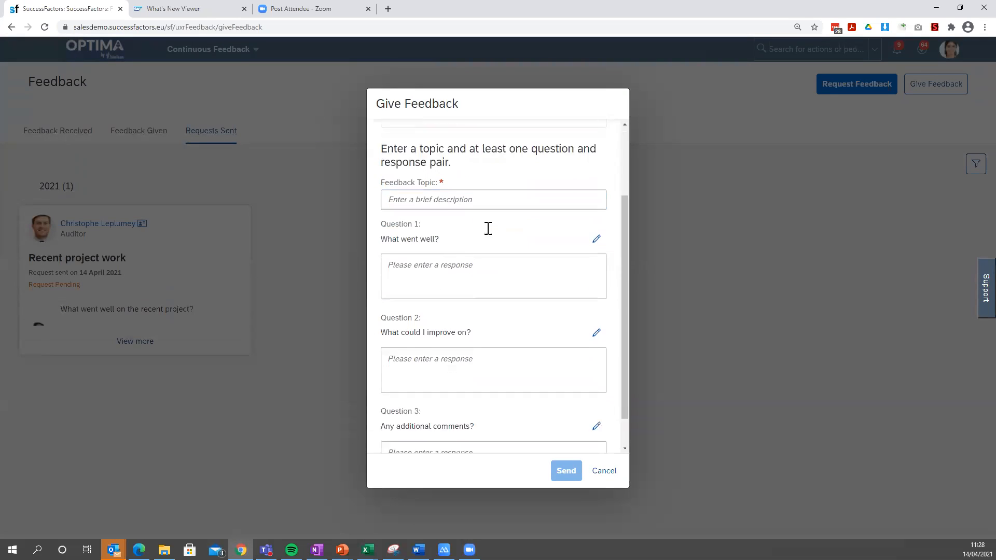
click(497, 199)
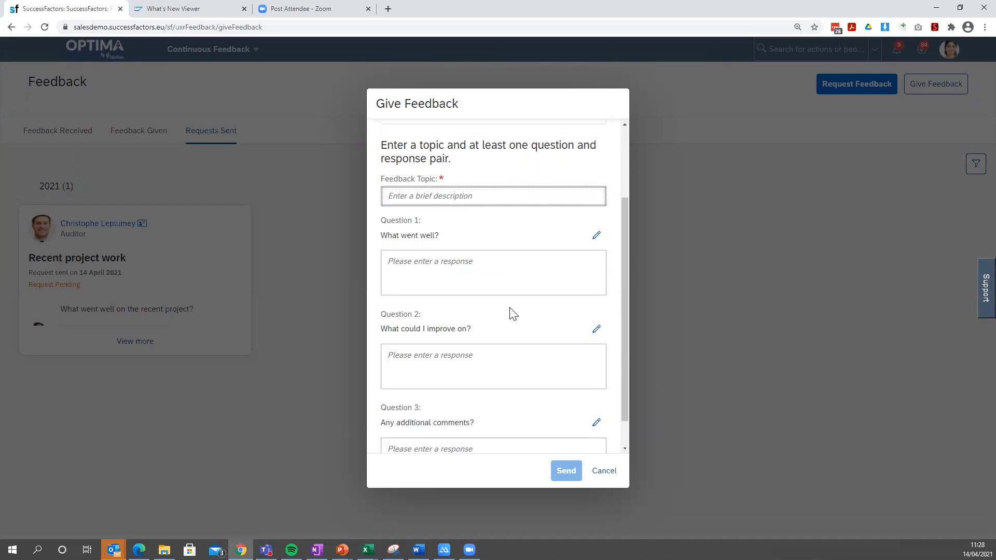
scroll(513, 314, up, 2)
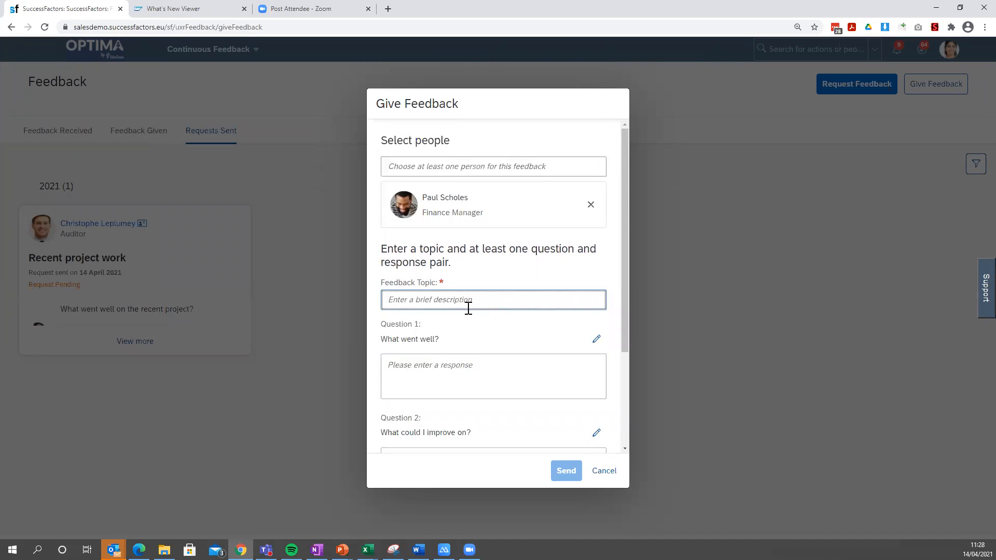
text(Project work)
Answer all three feedback questions with "Great Teamwork" and send the feedback.
click(459, 377)
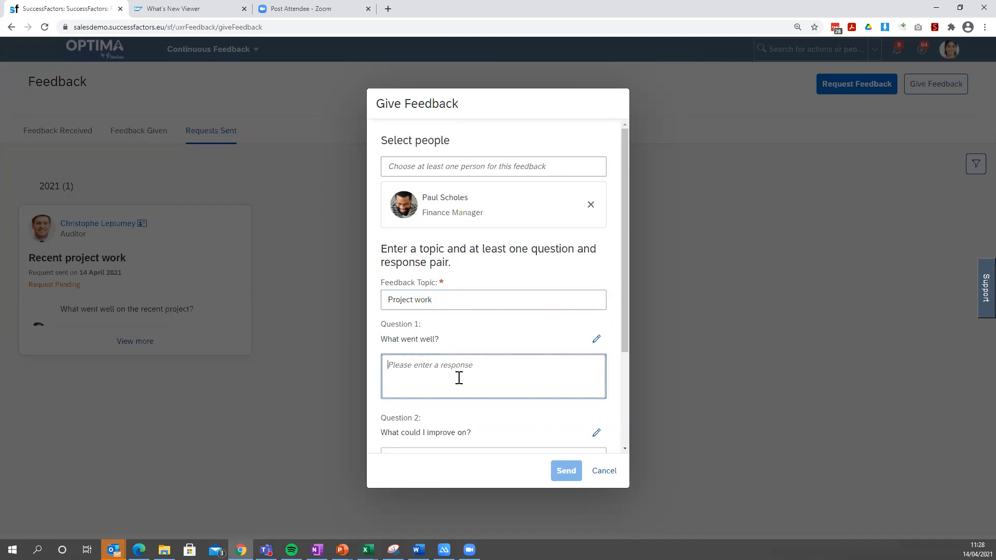
text(Great)
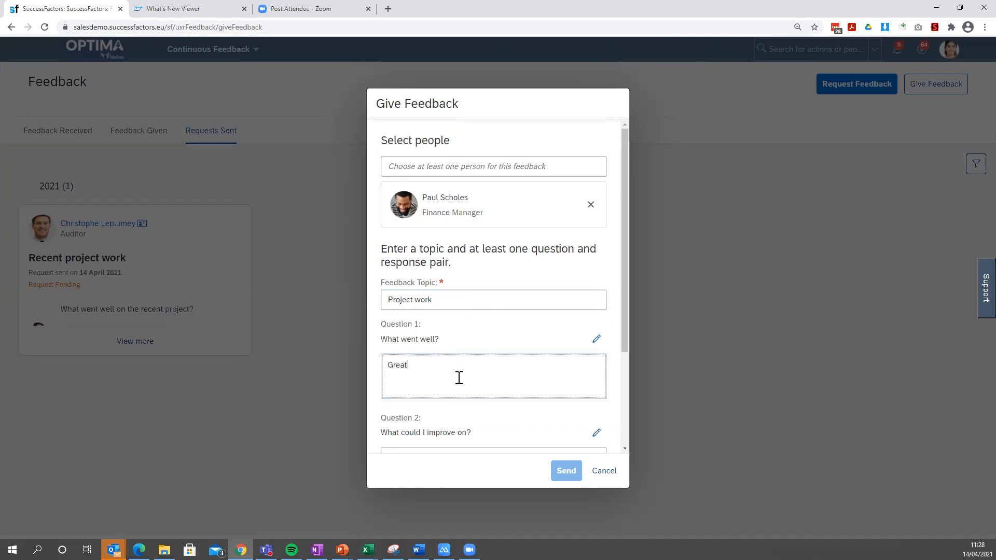
text( Teamwork)
drag(459, 378, 373, 374)
key(ctrl+c)
scroll(387, 379, down, 2)
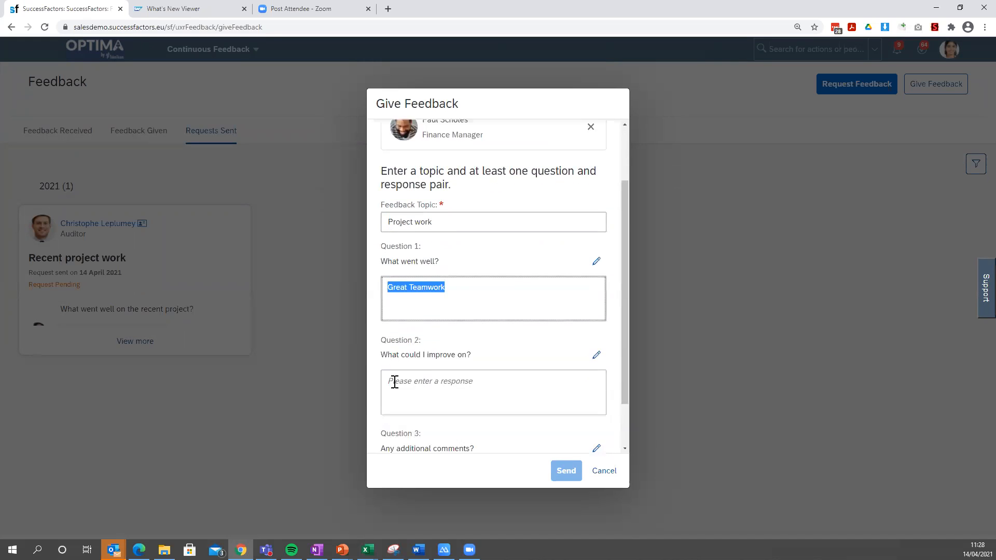
click(428, 372)
key(ctrl+v)
scroll(430, 369, down, 1)
click(436, 420)
key(ctrl+v)
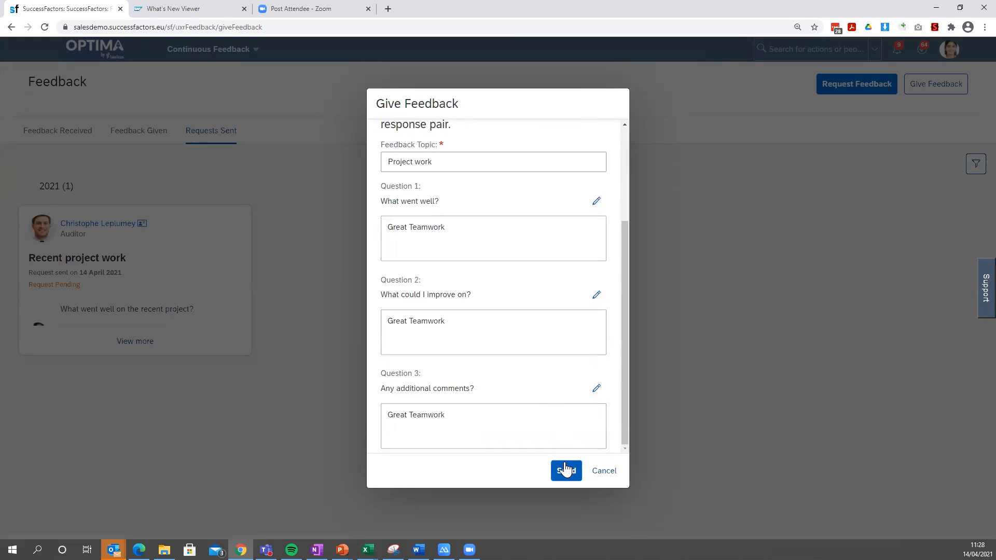
scroll(558, 406, up, 3)
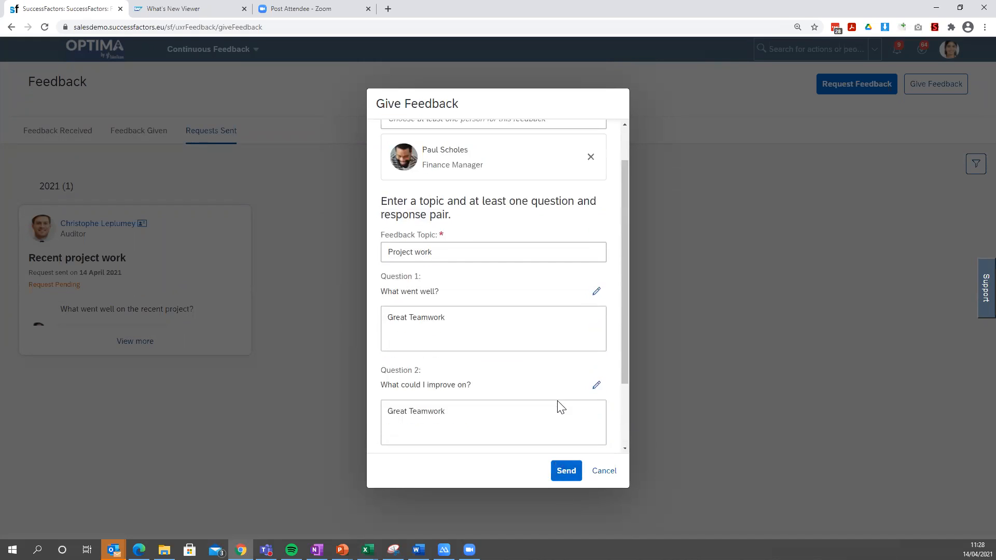
click(555, 470)
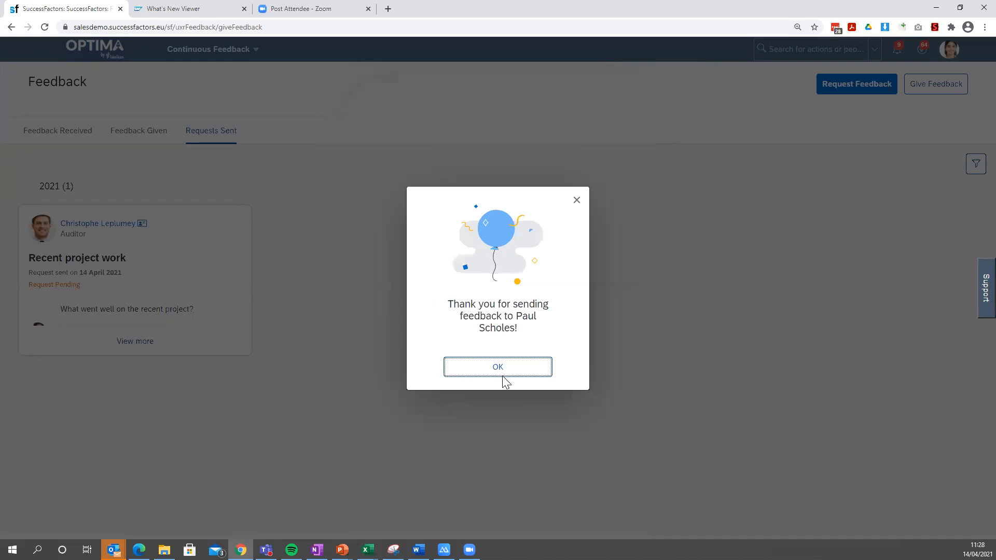
click(503, 369)
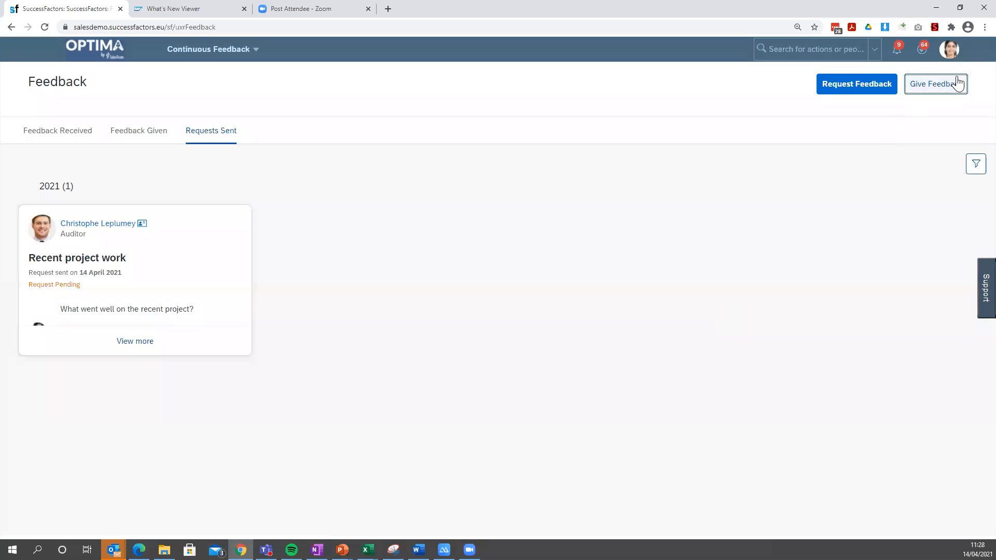
Proxy into the account of the Finance Manager who was given the feedback.
click(952, 54)
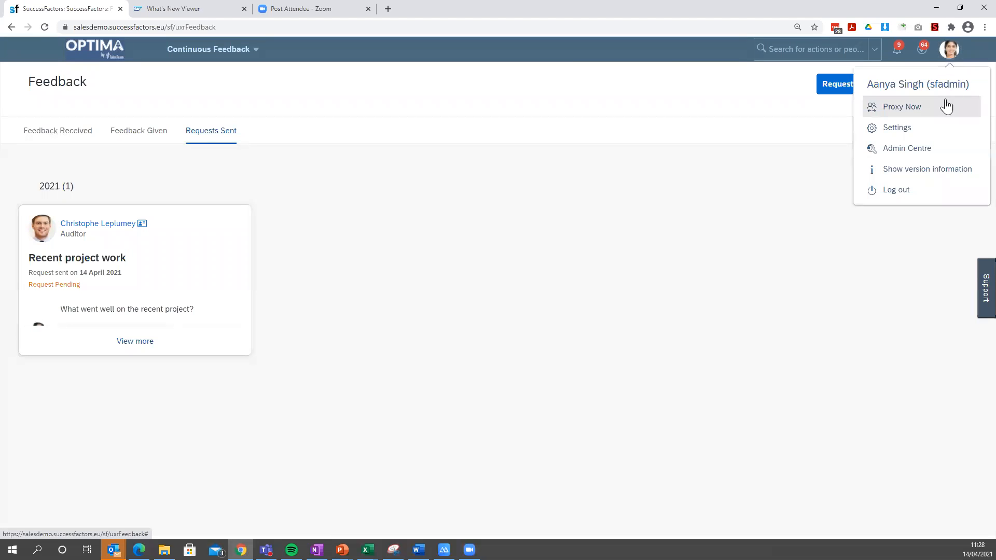
click(931, 114)
text(paul sc)
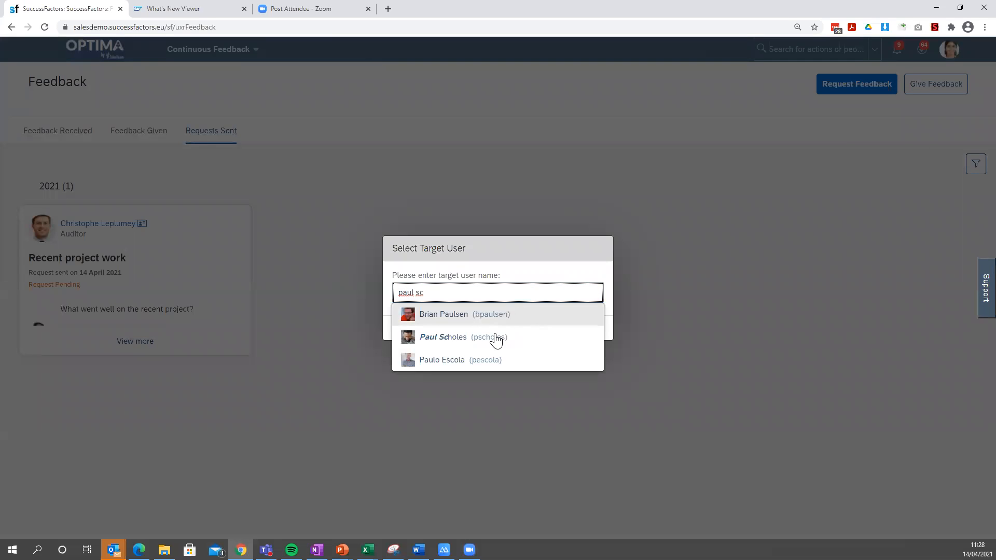
click(497, 337)
click(585, 330)
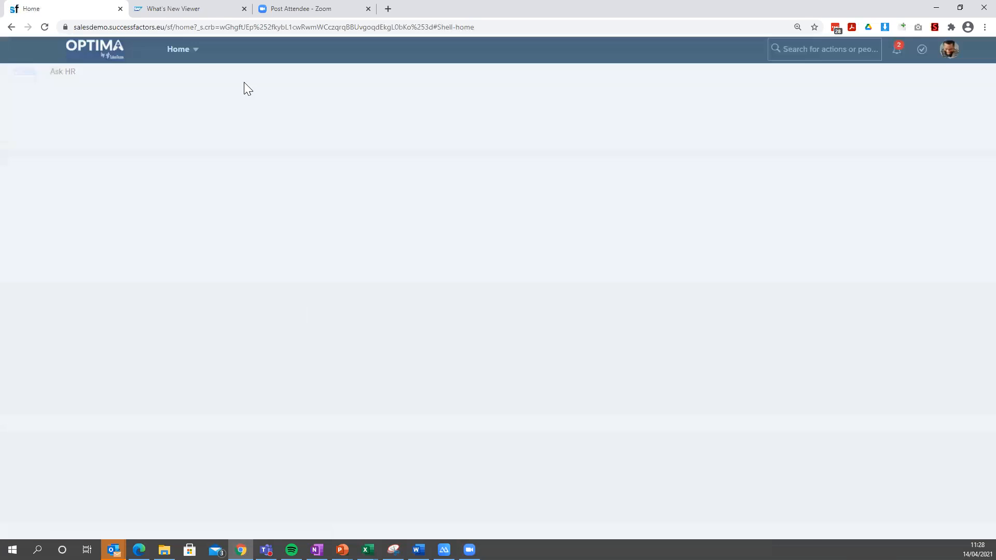
Open Continuous Feedback from the proxied Finance Manager's home page to view the feedback received.
click(199, 53)
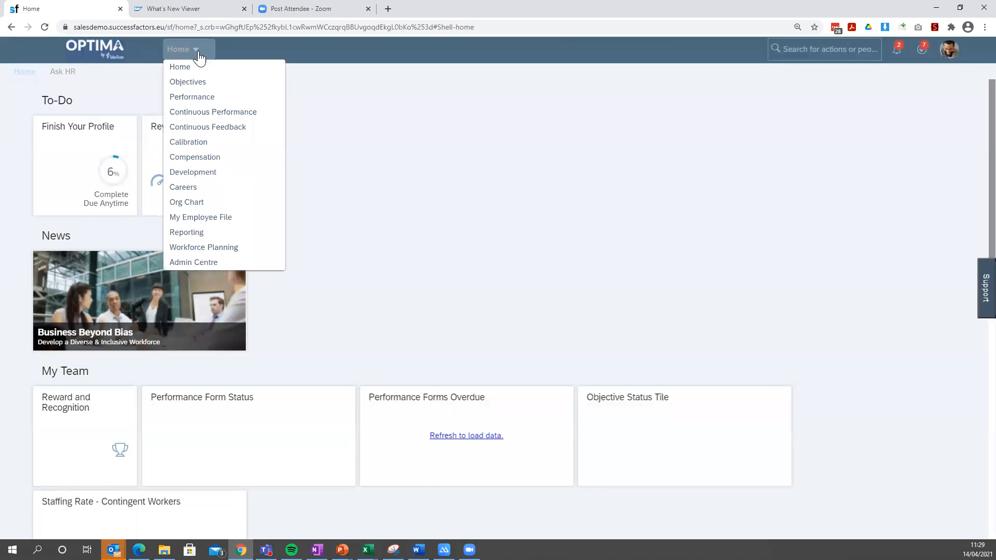
click(200, 66)
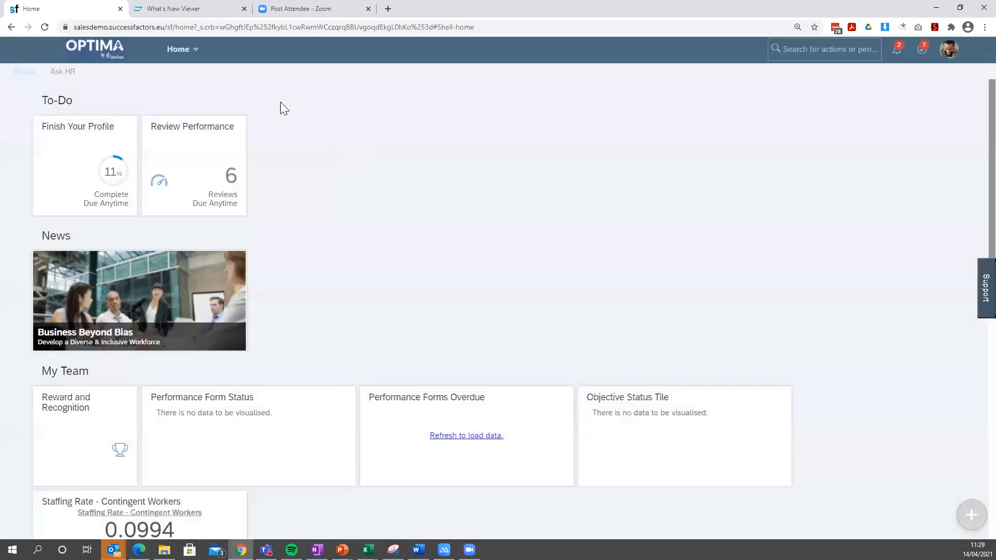
click(201, 49)
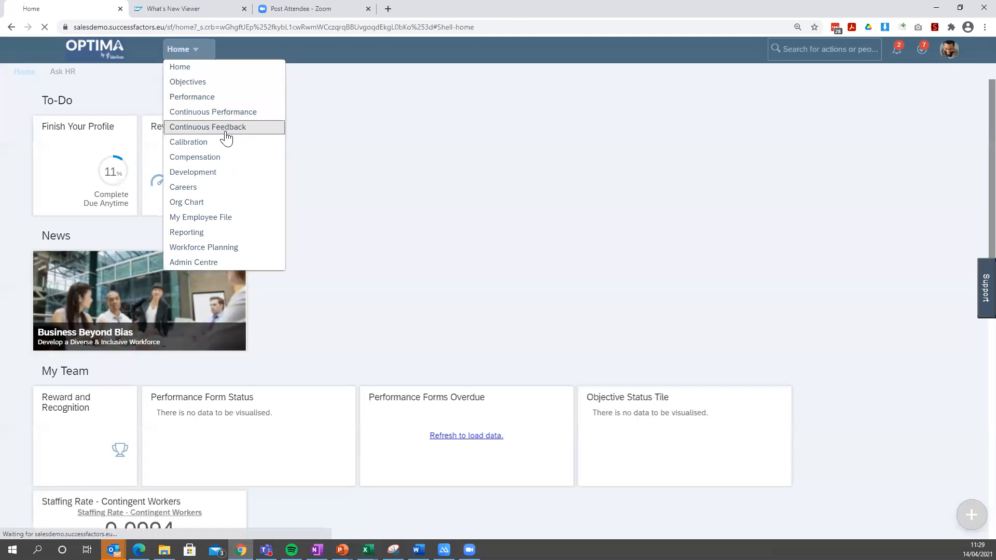
click(225, 130)
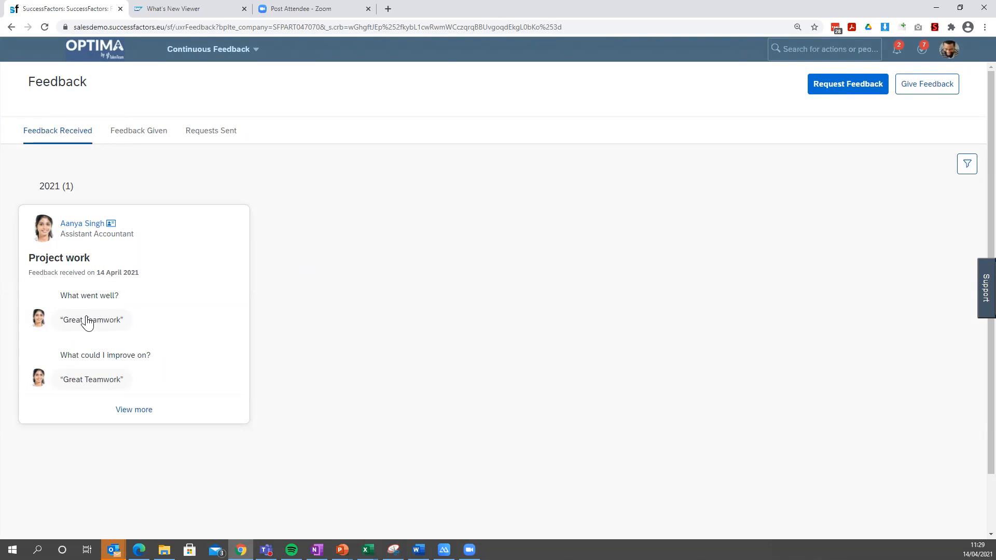
Open the details of the "Project work" feedback and link it to the activity "Develop alternative capacity plans for ongoing production plans".
click(131, 412)
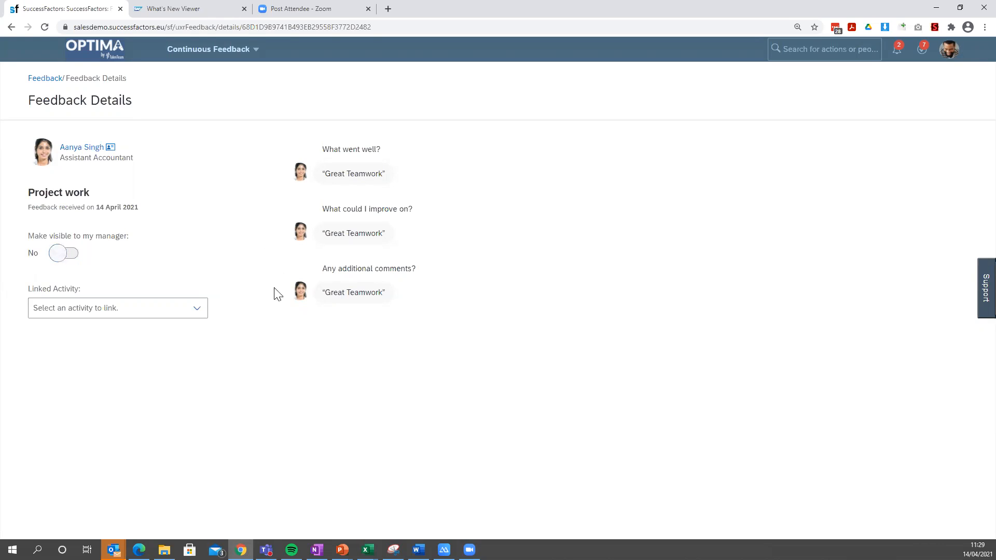
click(195, 310)
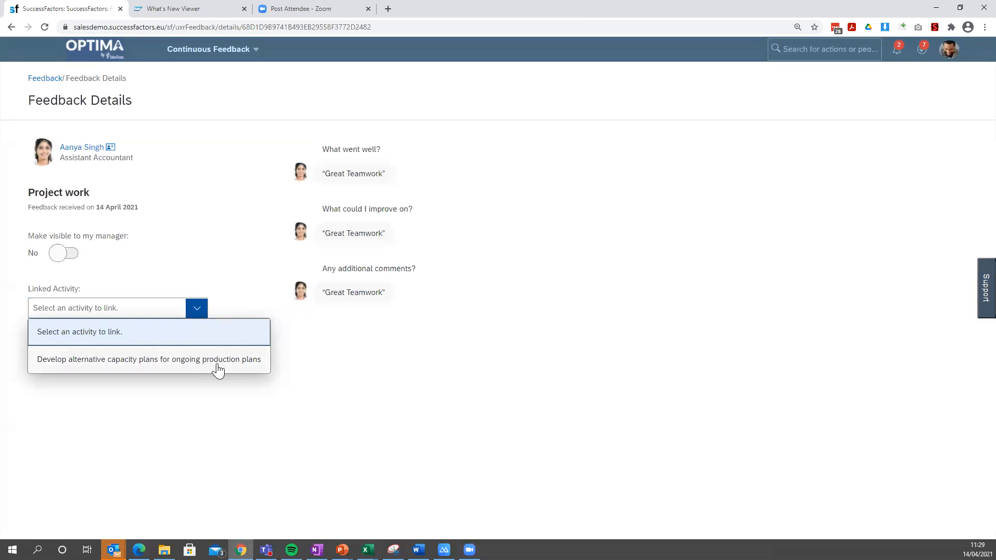
click(161, 369)
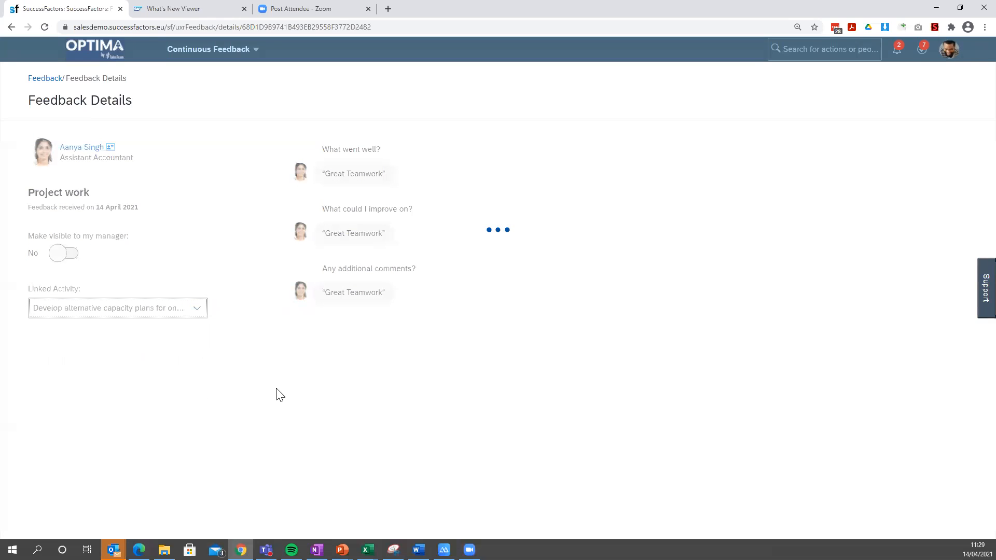
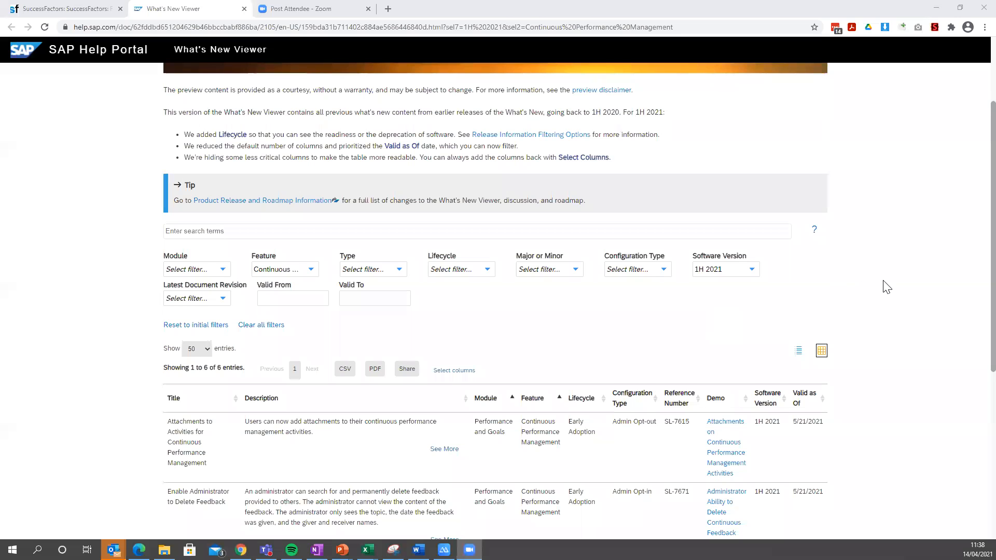
Open the full What's New entry on Feedback Integration with Microsoft Outlook and examine its configuration requirements and add-in preview.
scroll(883, 285, up, 3)
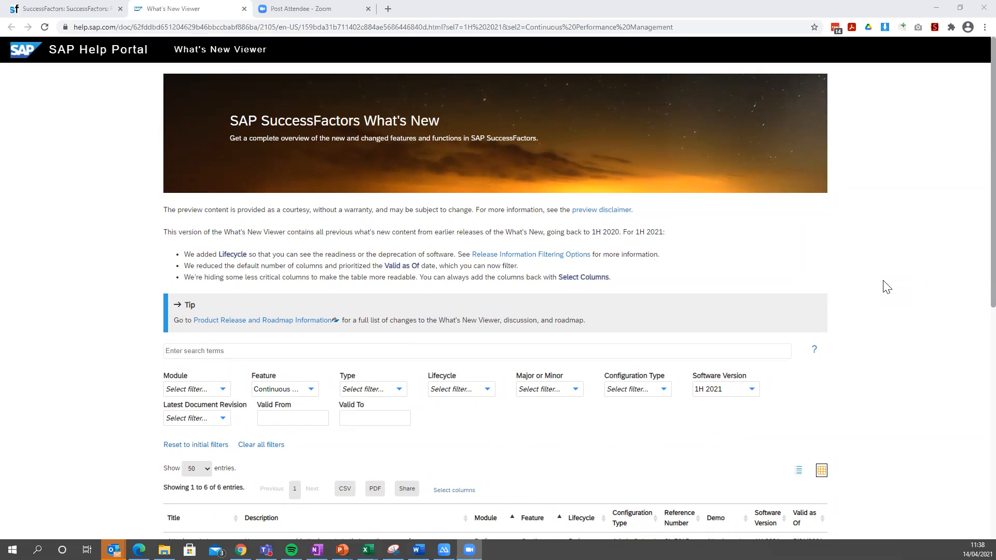
scroll(350, 208, down, 3)
scroll(350, 208, down, 5)
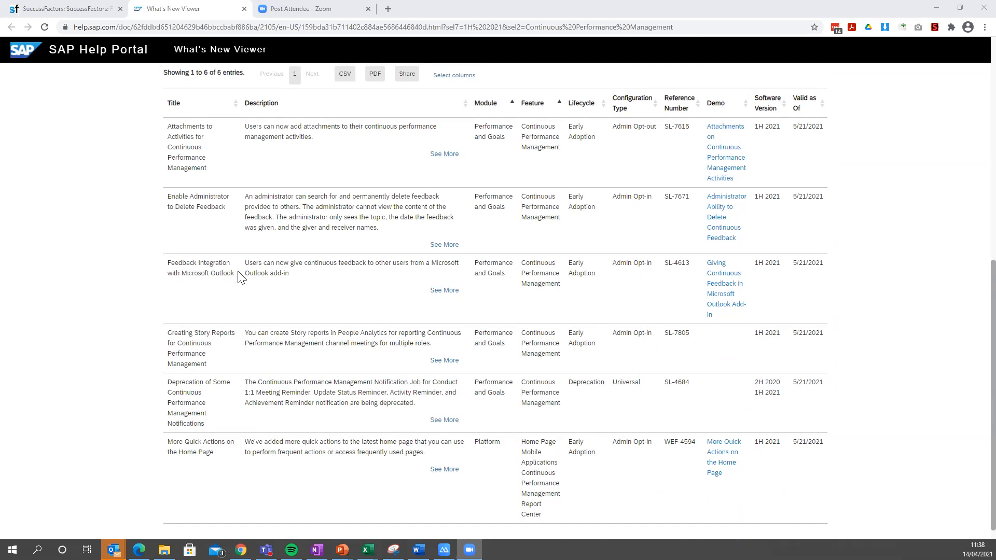
click(441, 292)
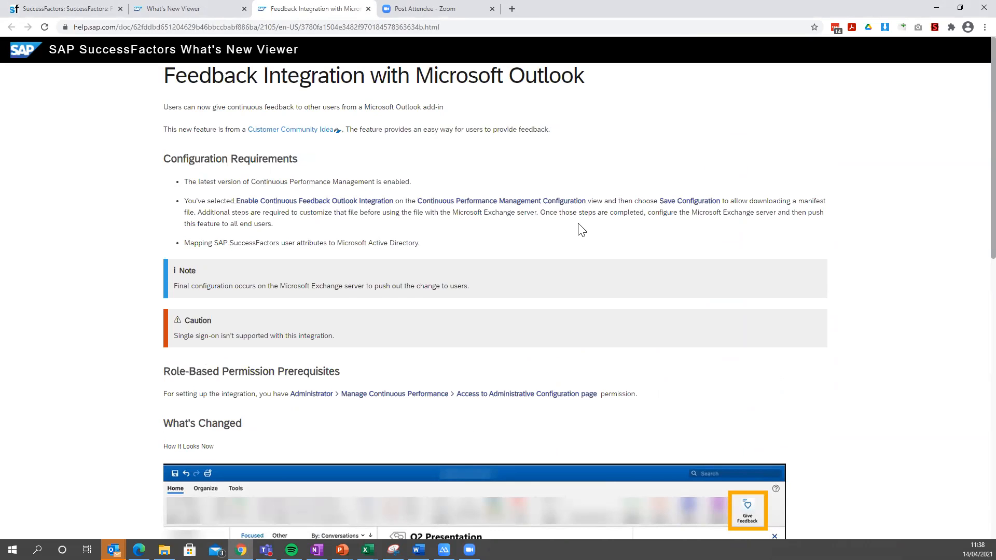
scroll(841, 300, down, 1)
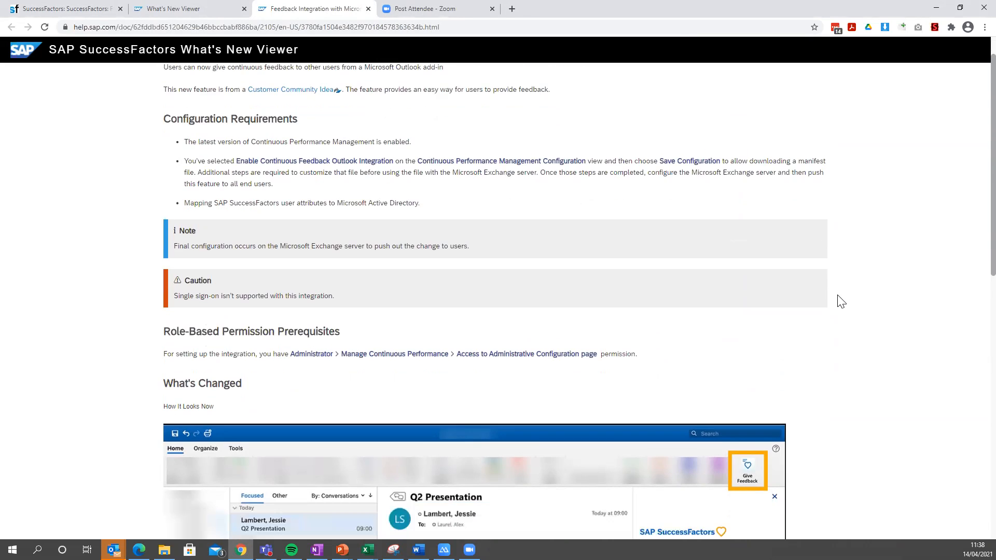
scroll(840, 301, down, 6)
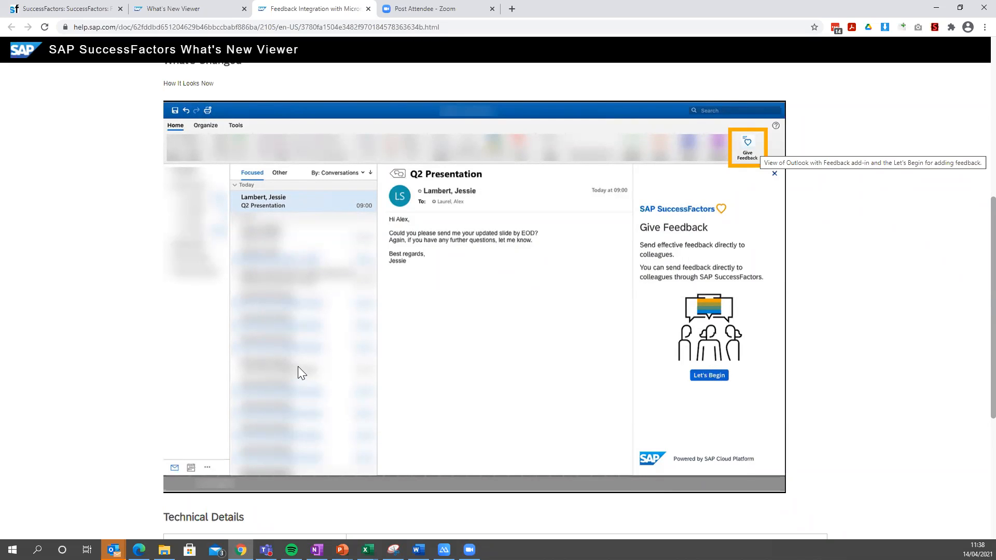
scroll(323, 323, up, 2)
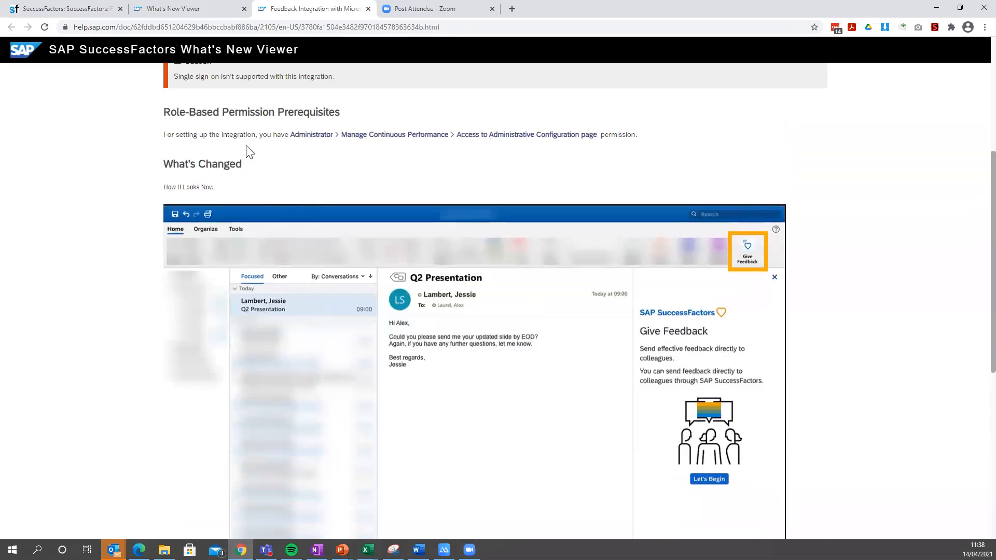
Switch back to SuccessFactors and search the actions for "continu" from the proxied account.
click(75, 10)
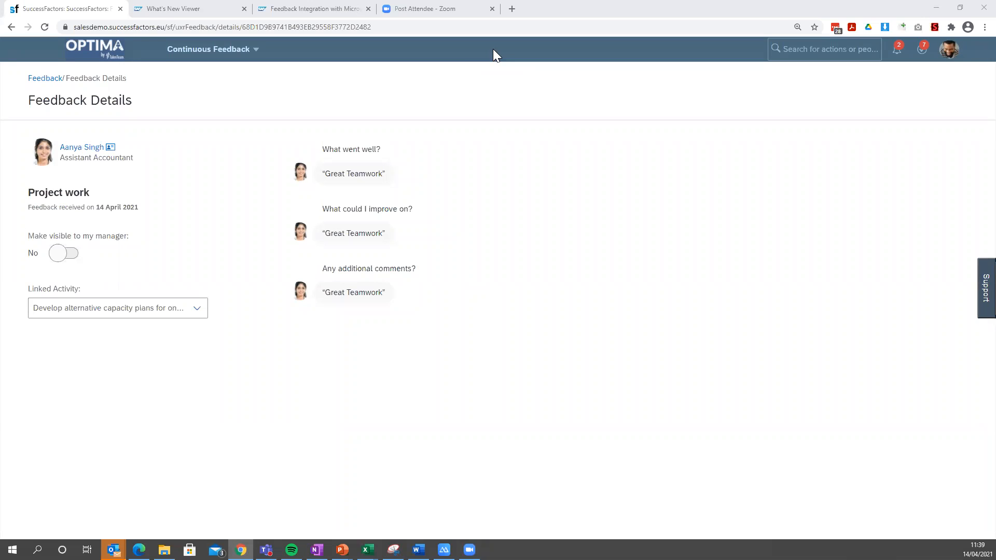
click(816, 52)
text(continu)
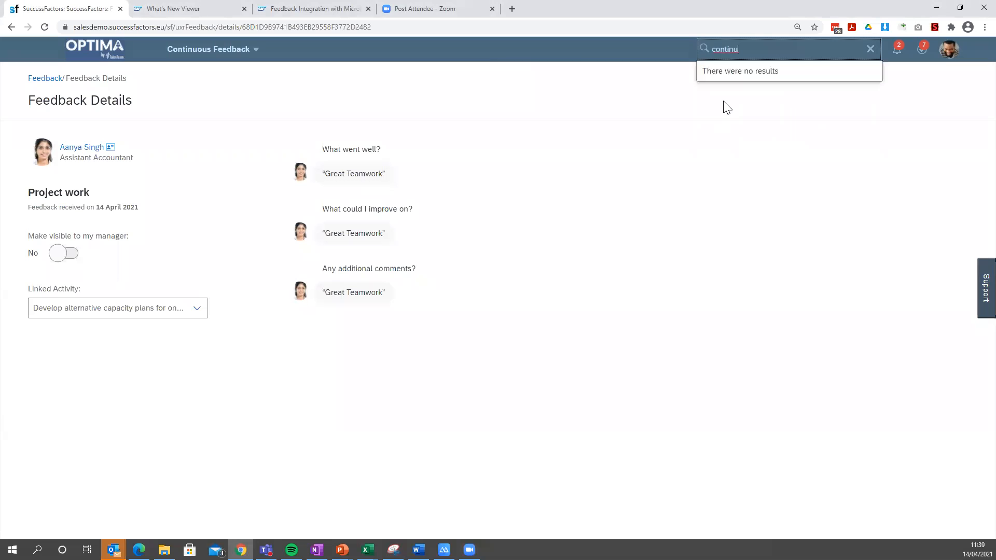
key(BackSpace)
key(BackSpace)
End the proxy session and open the Continuous Performance Management configuration page by searching for "contin".
click(949, 62)
click(878, 106)
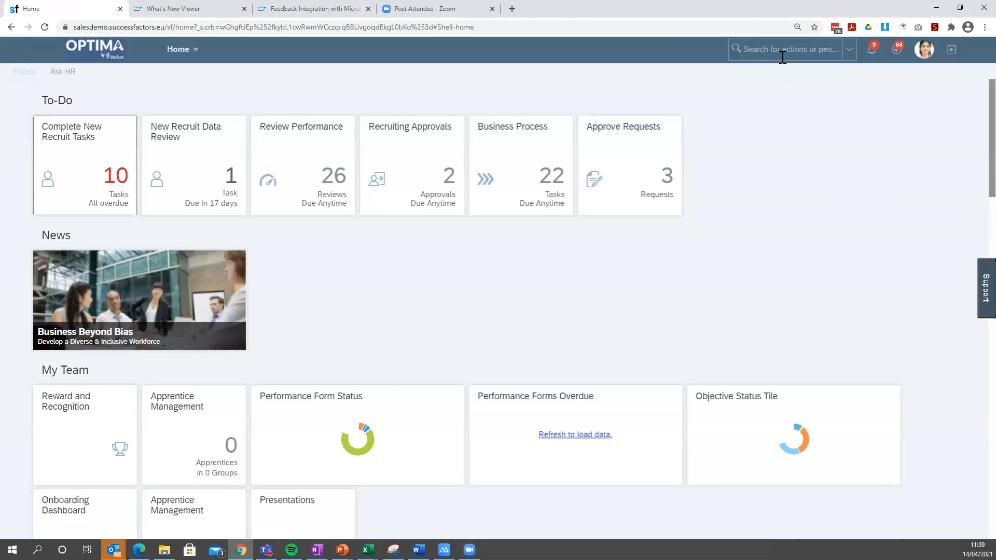
click(783, 54)
text(dontin)
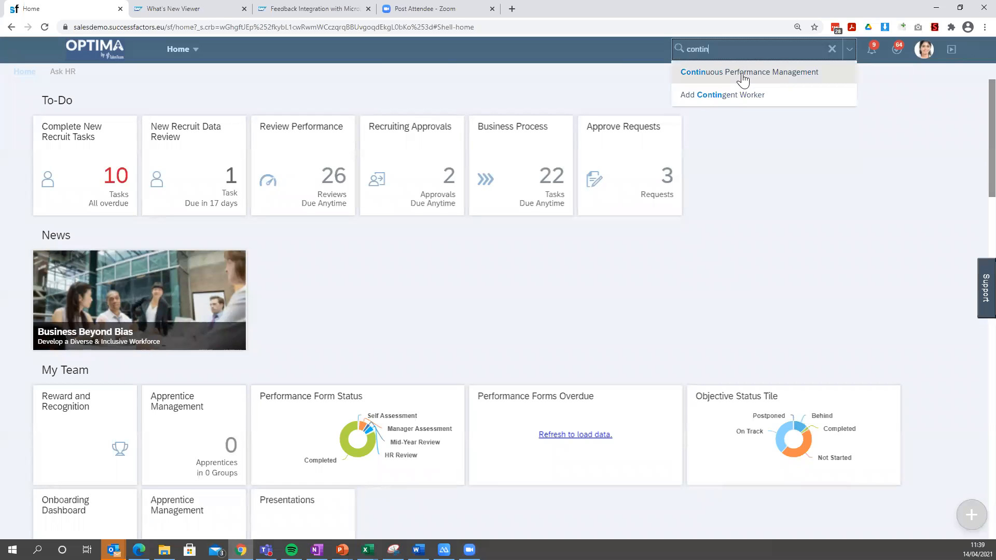
click(745, 72)
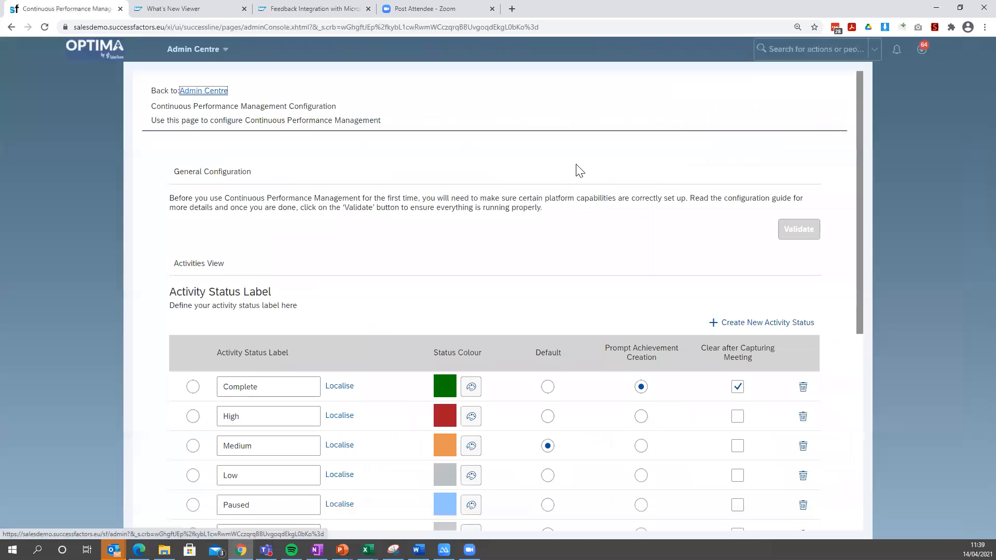
Review the activity status labels and feature configuration options, highlighting the option that hides previous managers' meeting histories from the new manager.
scroll(478, 291, down, 6)
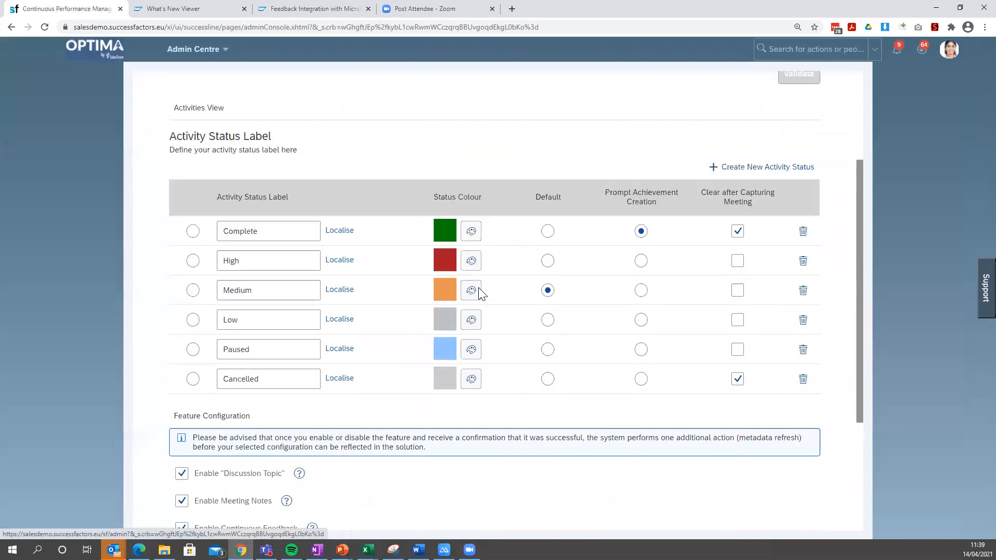
drag(189, 451, 356, 471)
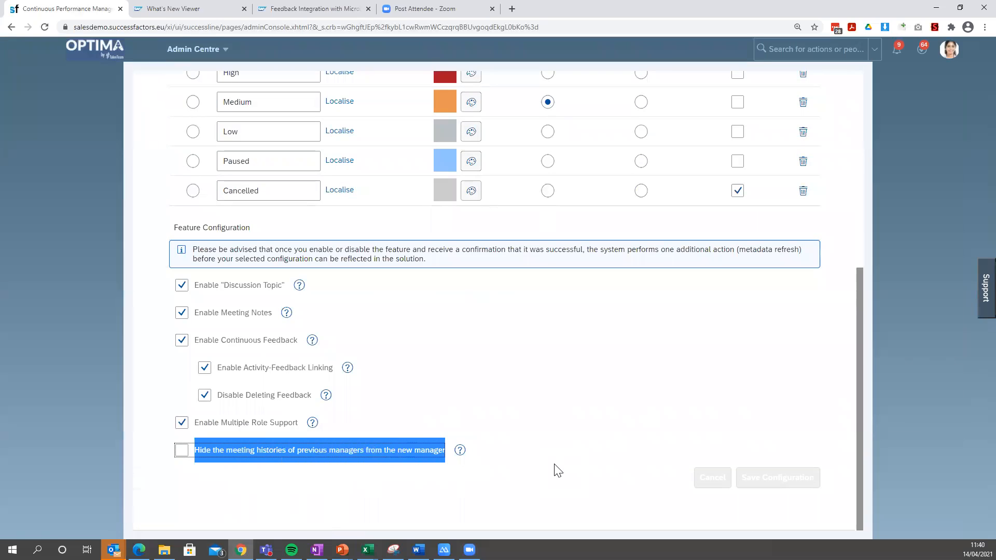
scroll(554, 441, up, 1)
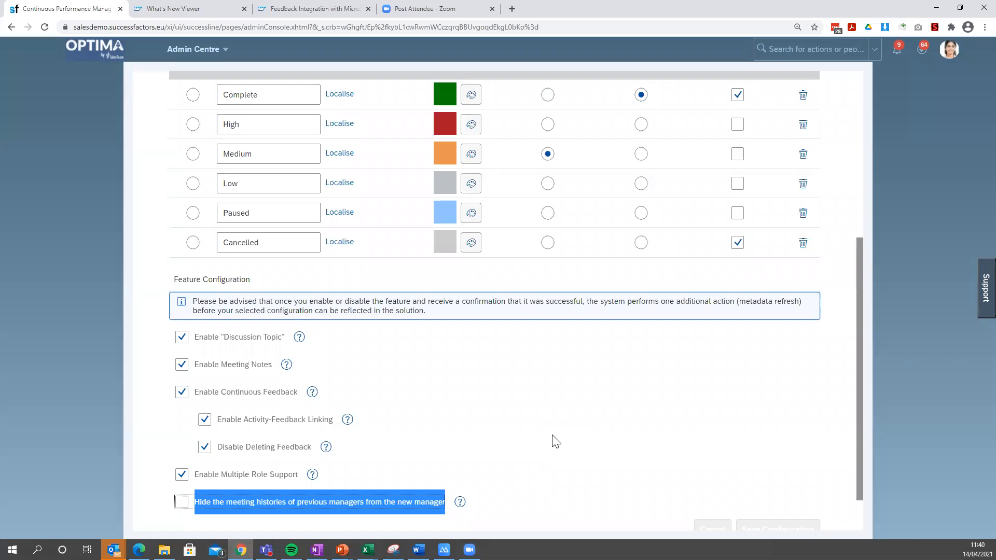
click(512, 61)
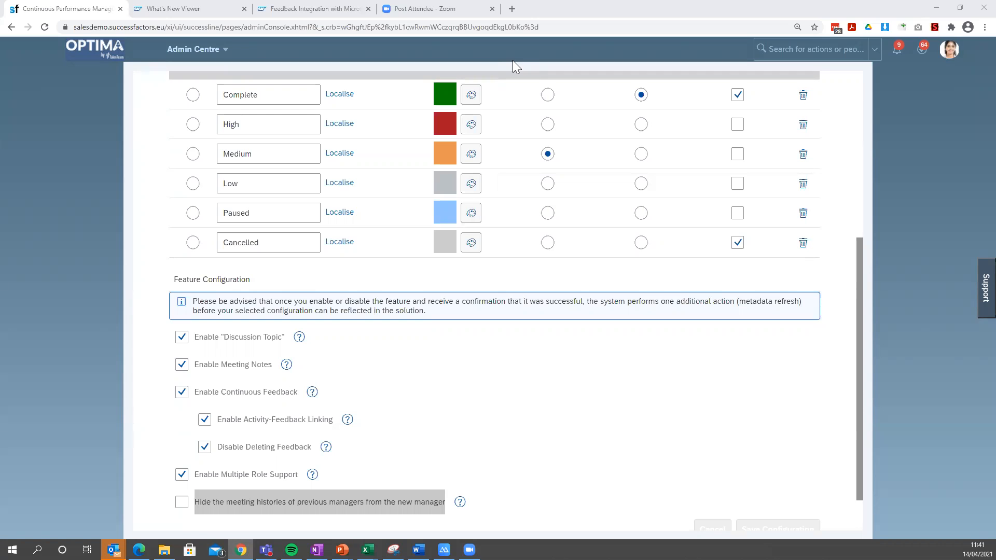
Switch to the running PowerPoint slide show and advance past the "Configuration" slide to "High Level Steps for Implementation".
mouse_move(470, 550)
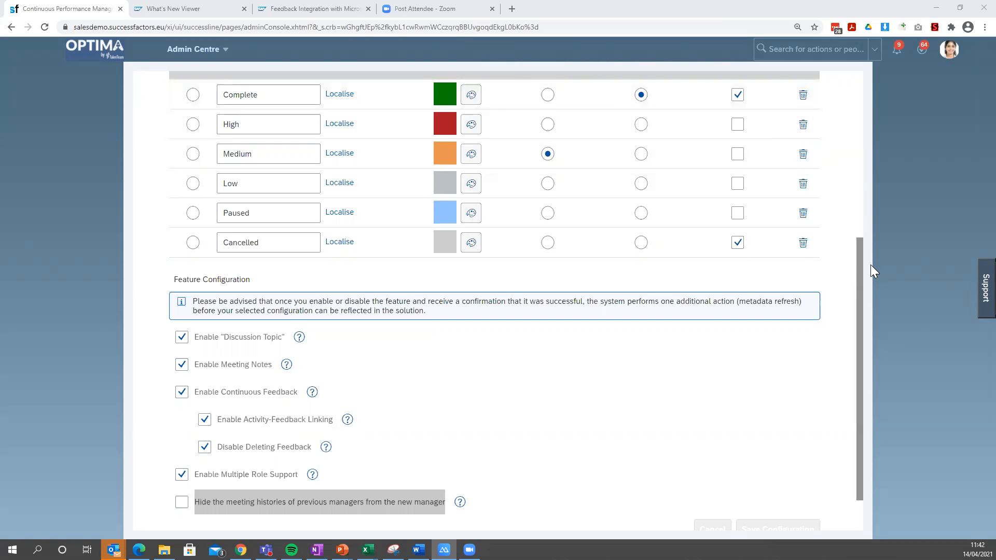
mouse_move(342, 550)
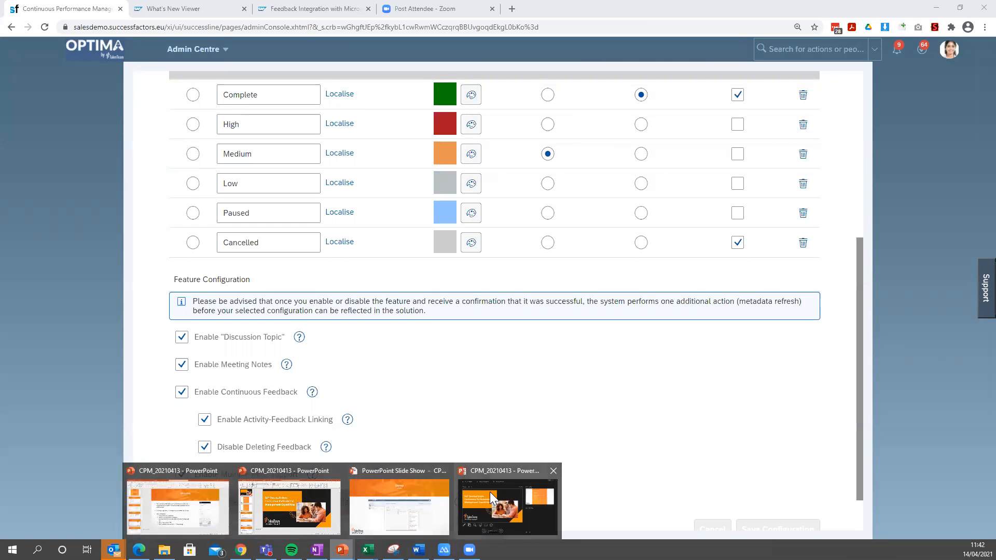
click(419, 502)
click(396, 361)
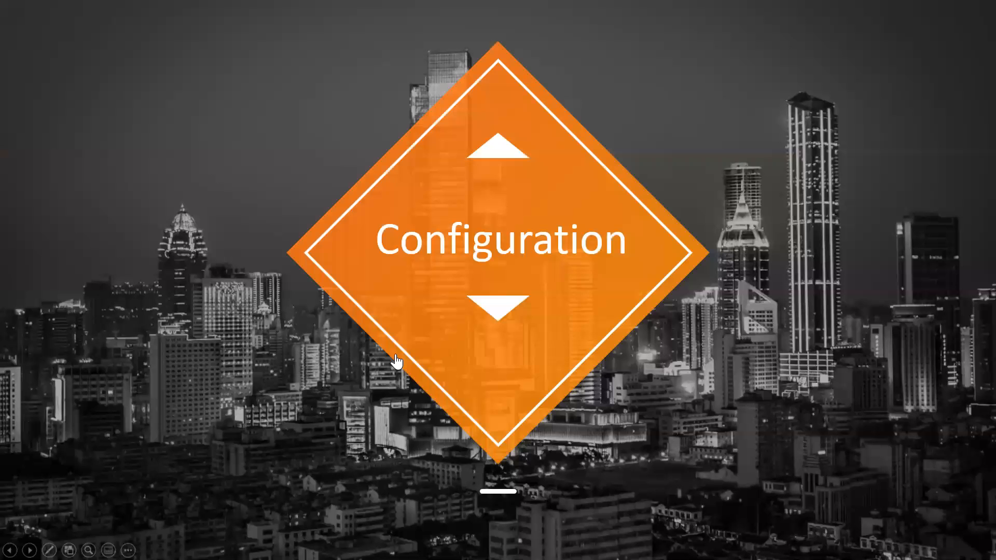
click(824, 249)
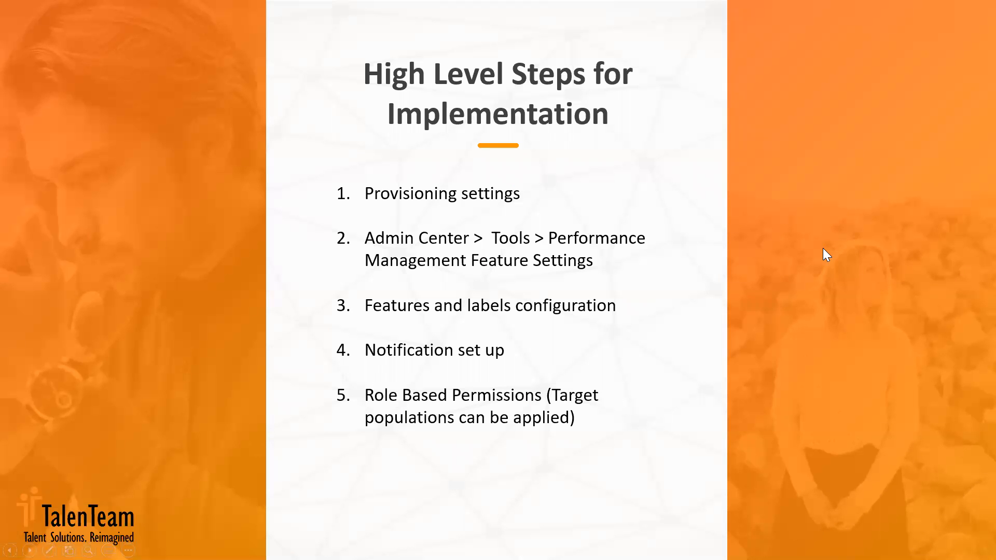